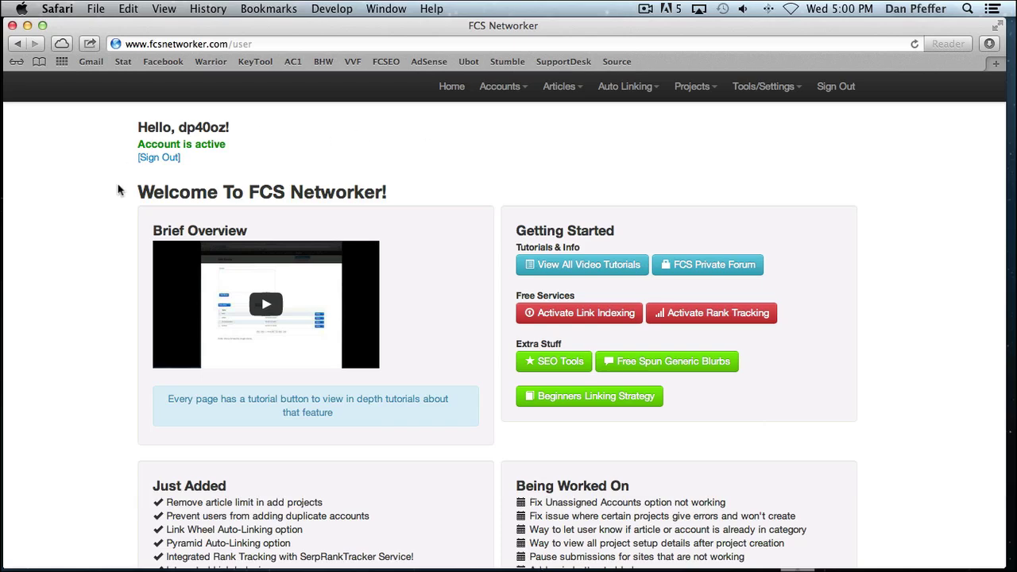
Step: Review the FCS Networker home page, including the getting-started links, recent additions, planned work and the list of supported sites
scroll(845, 282, down, 1)
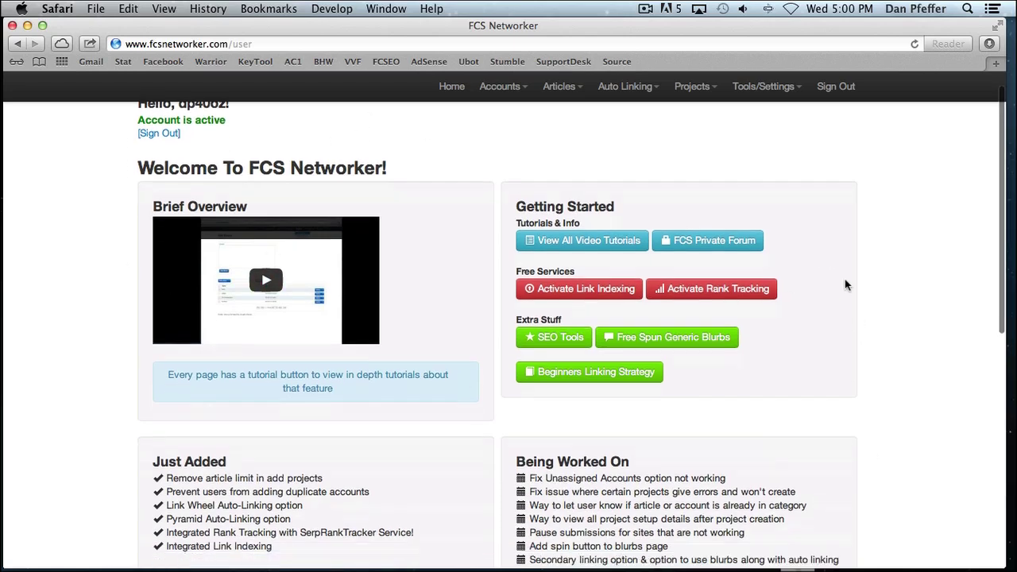
scroll(845, 282, up, 1)
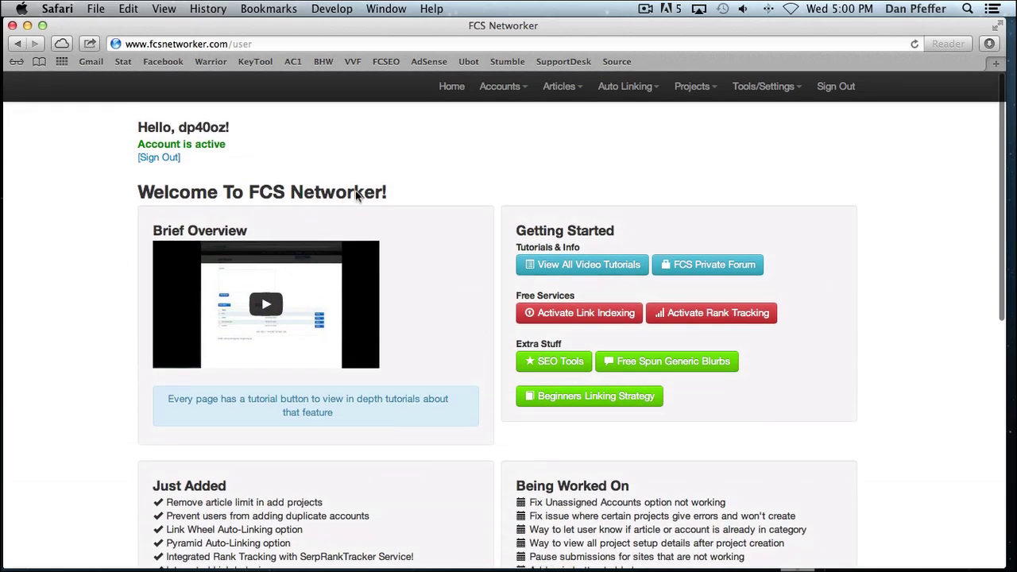
scroll(398, 188, down, 1)
scroll(398, 188, down, 3)
scroll(397, 188, down, 1)
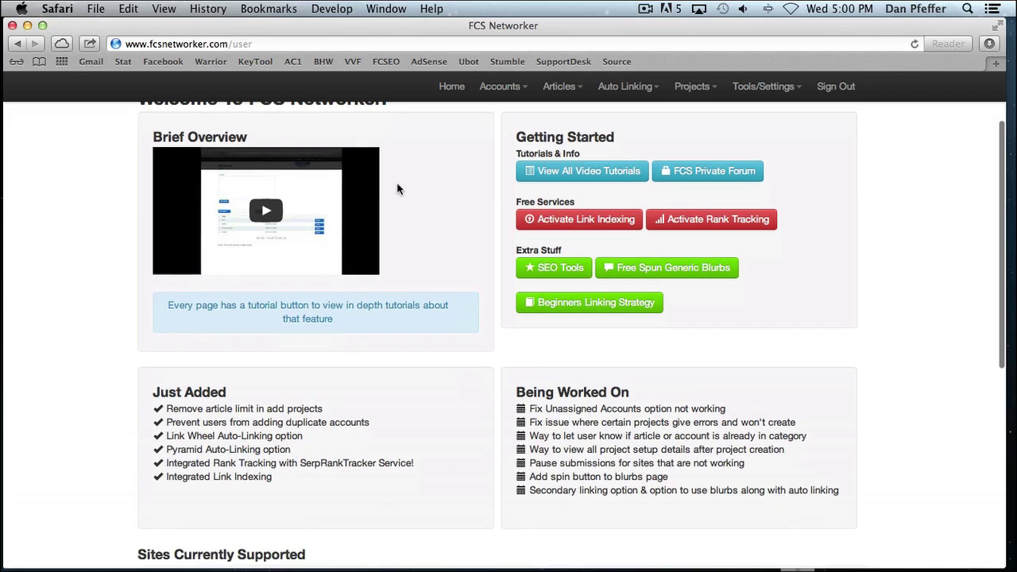
scroll(399, 188, up, 4)
scroll(399, 189, down, 2)
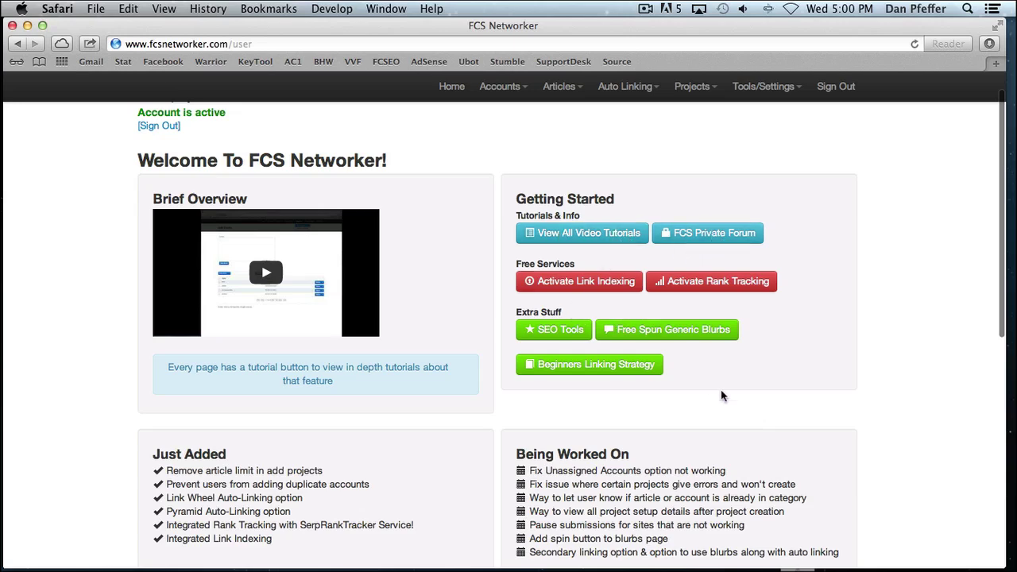
scroll(721, 390, down, 5)
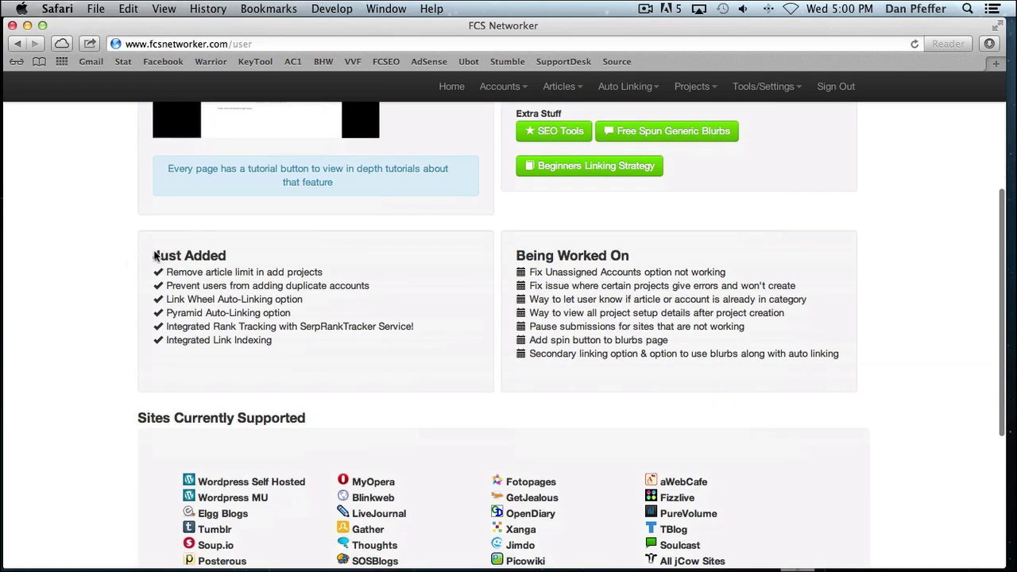
scroll(573, 263, down, 5)
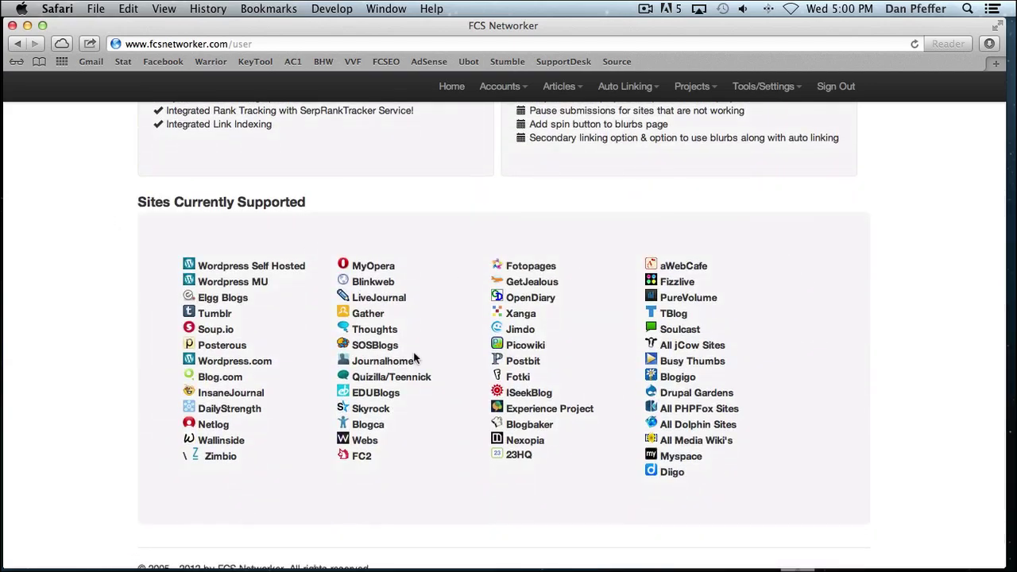
scroll(540, 451, up, 10)
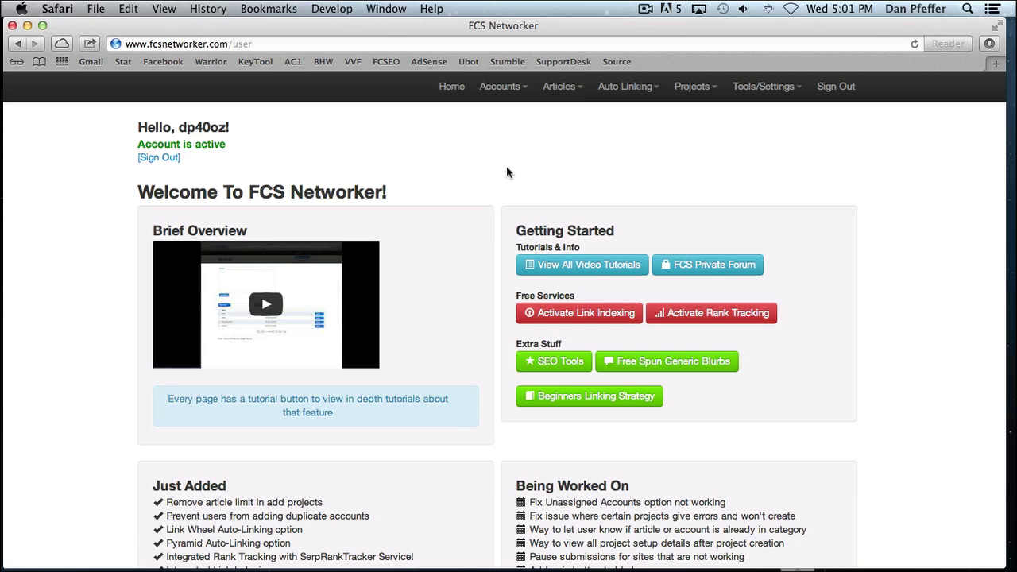
Step: Open the SEO Tools page in a separate tab, look through its premium and categorized tools, and close it
click(770, 89)
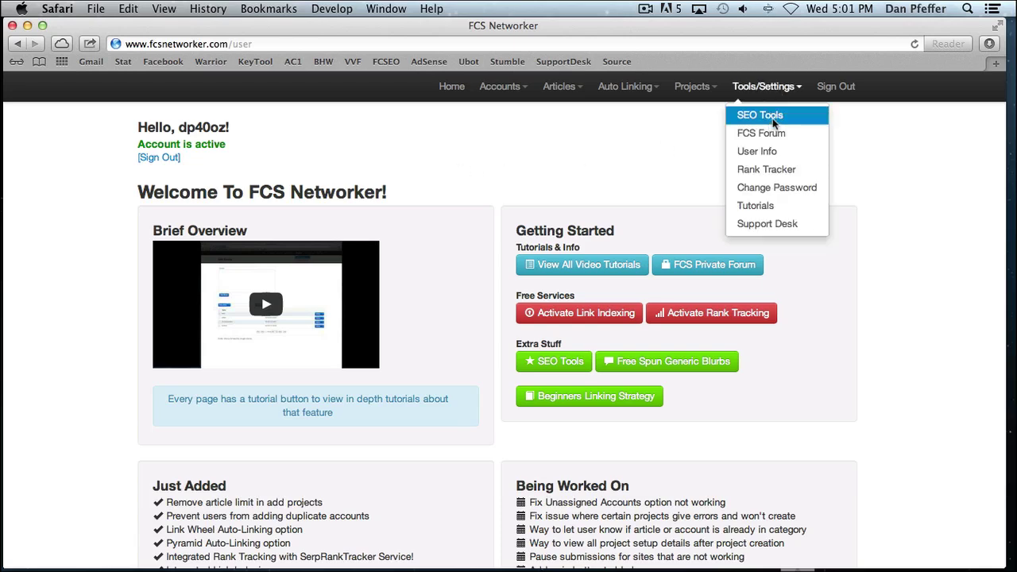
right_click(775, 121)
click(795, 136)
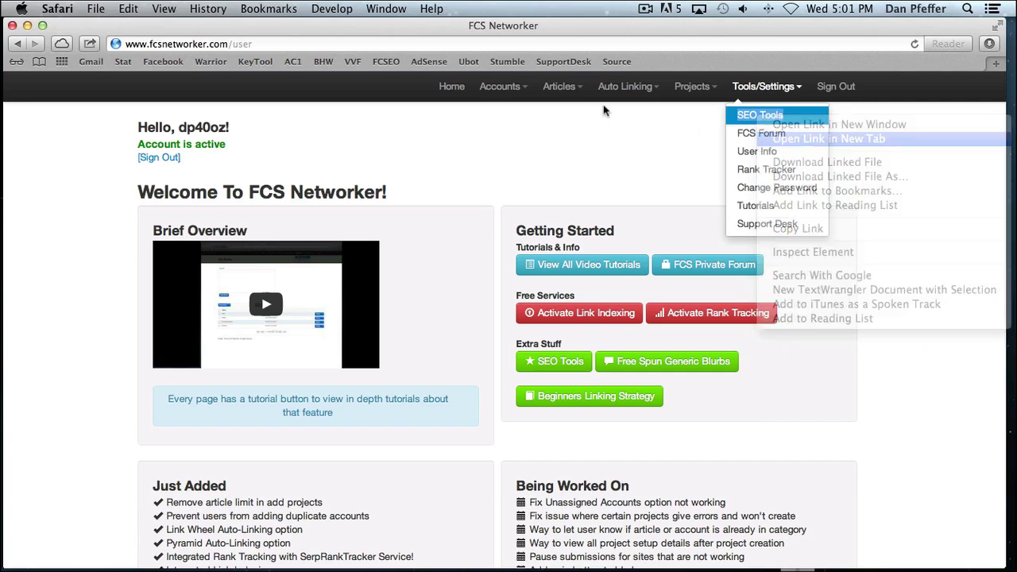
click(642, 83)
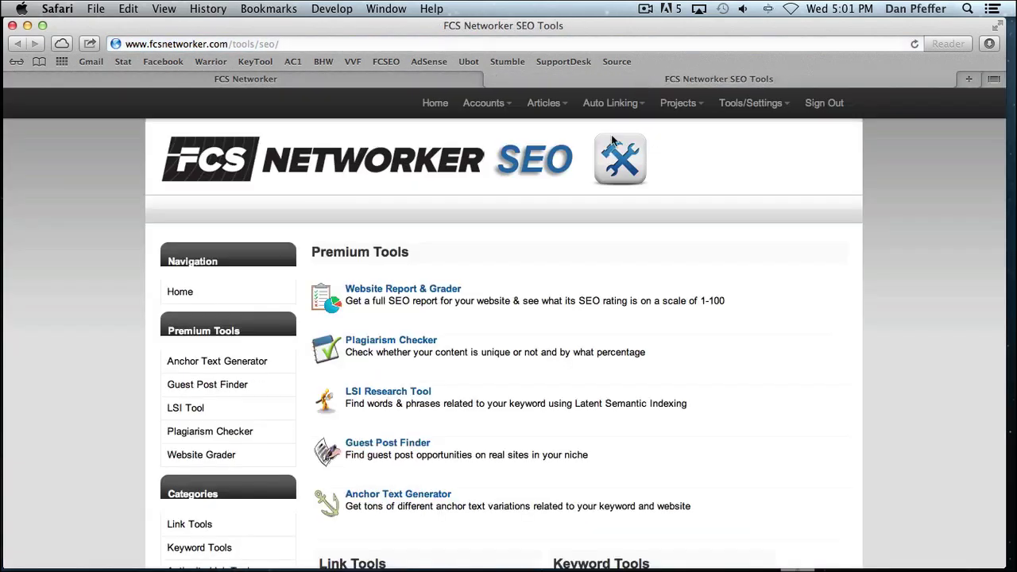
scroll(536, 298, down, 2)
scroll(477, 238, down, 5)
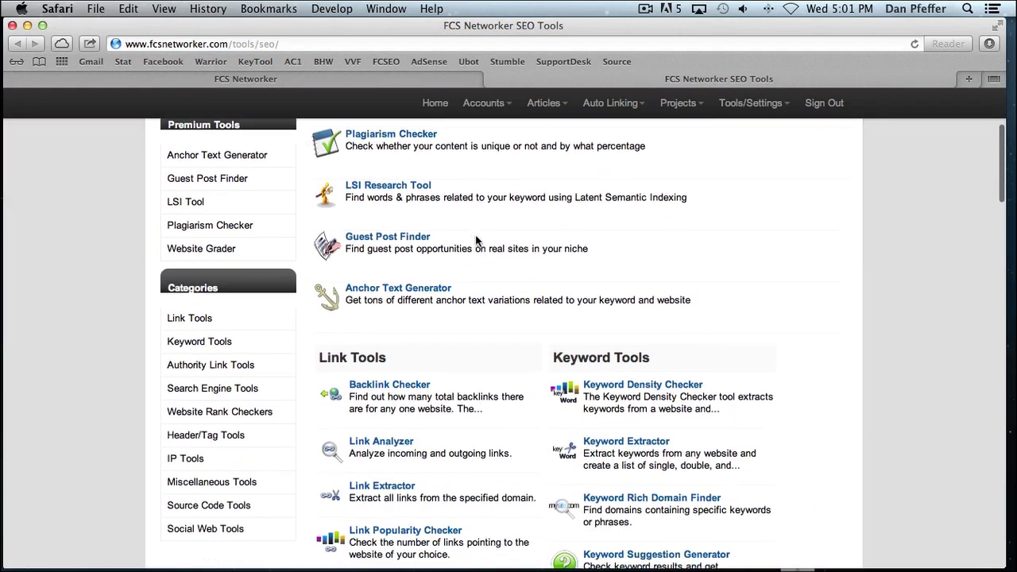
scroll(476, 238, up, 8)
scroll(475, 241, down, 10)
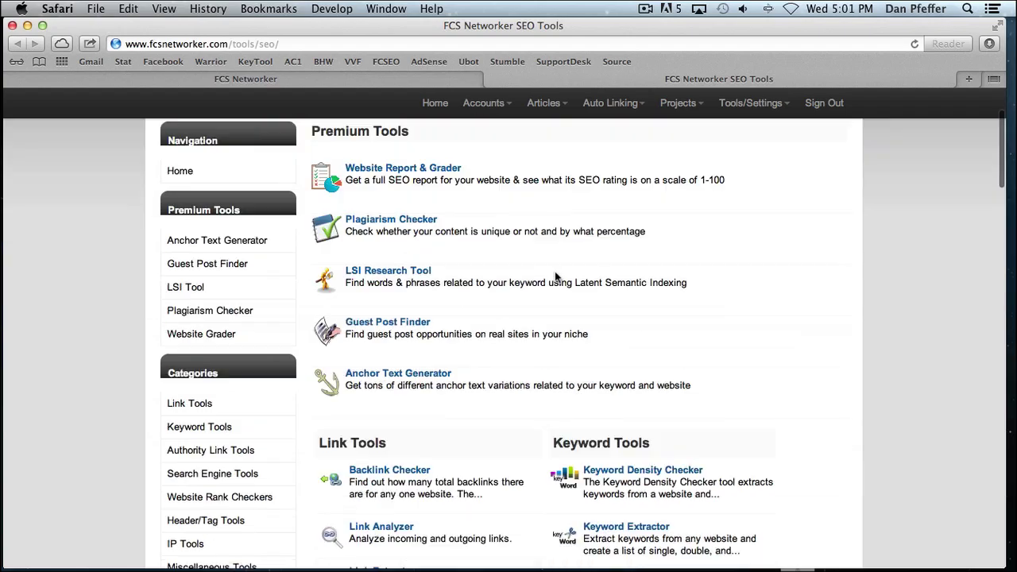
scroll(553, 274, down, 8)
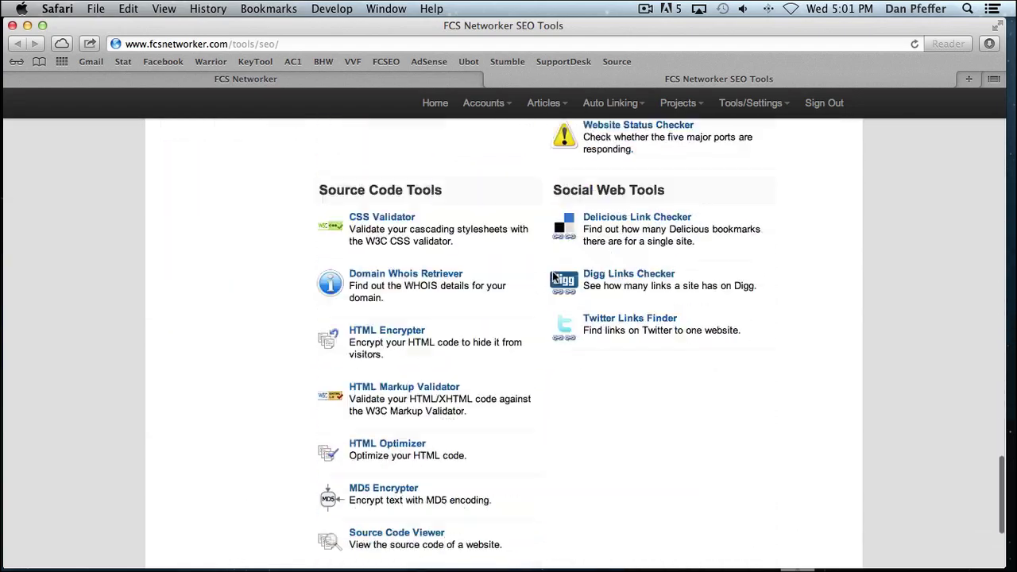
scroll(554, 274, up, 15)
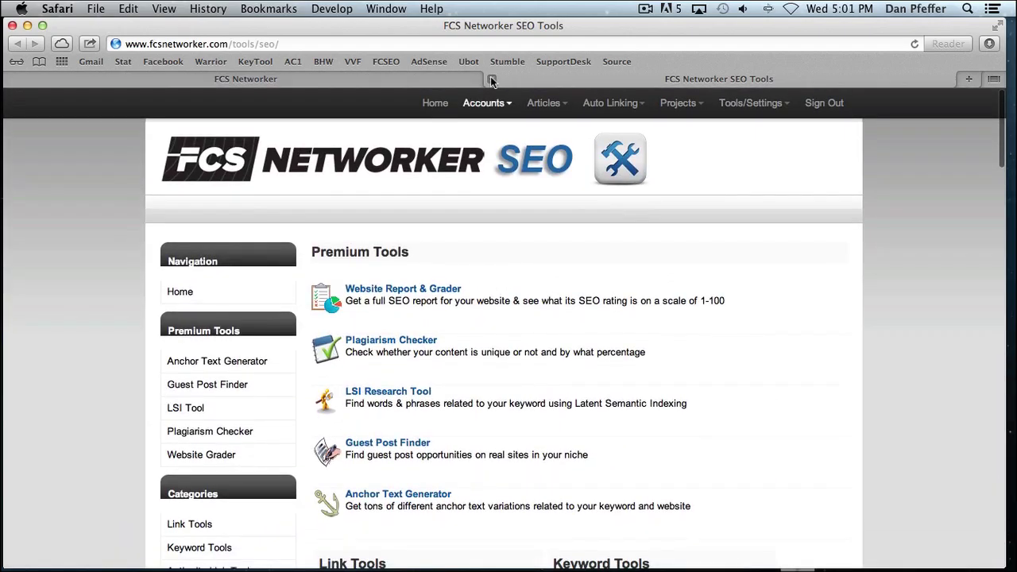
click(491, 79)
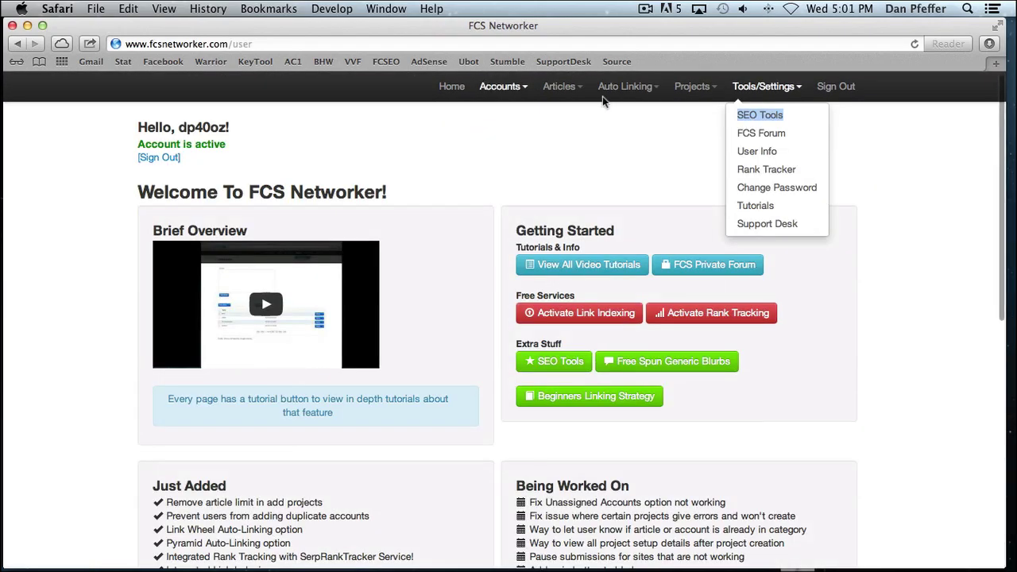
Step: Open the FCS Forum in a separate tab, browse its tutorial, discussion and FCS Pro sections, and close it
right_click(786, 135)
click(826, 158)
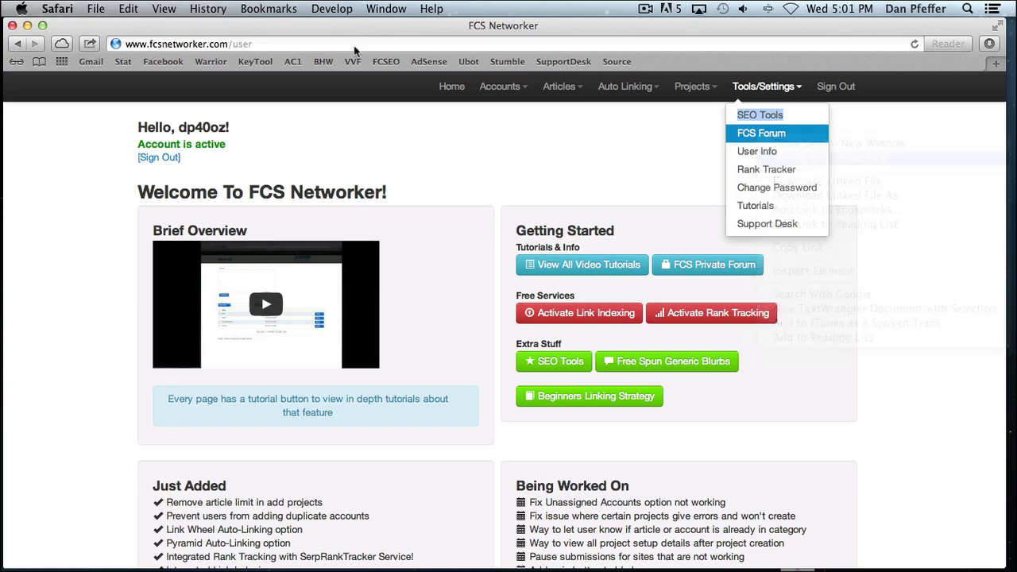
click(557, 76)
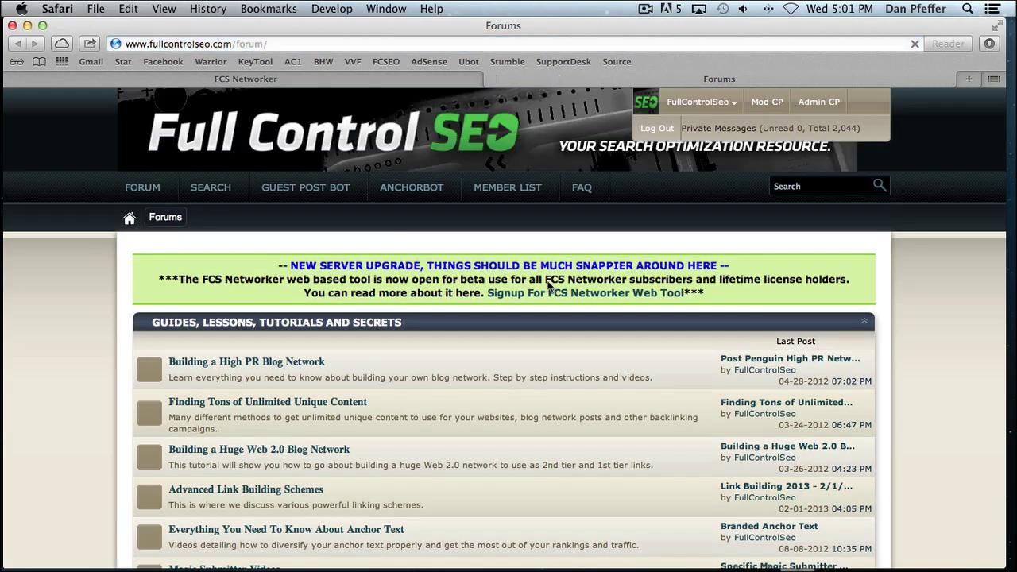
scroll(549, 286, down, 5)
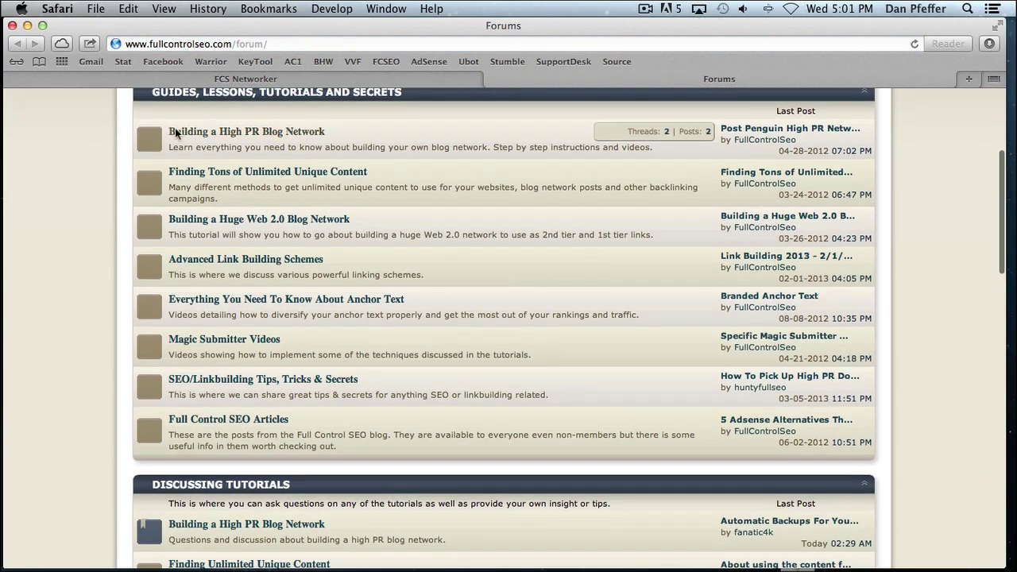
scroll(553, 333, down, 8)
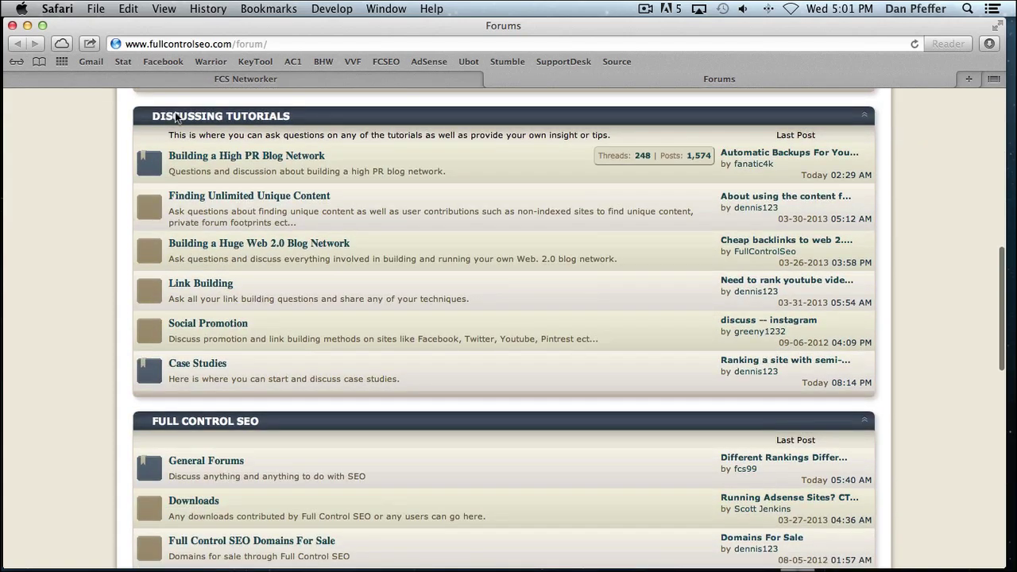
scroll(374, 280, down, 8)
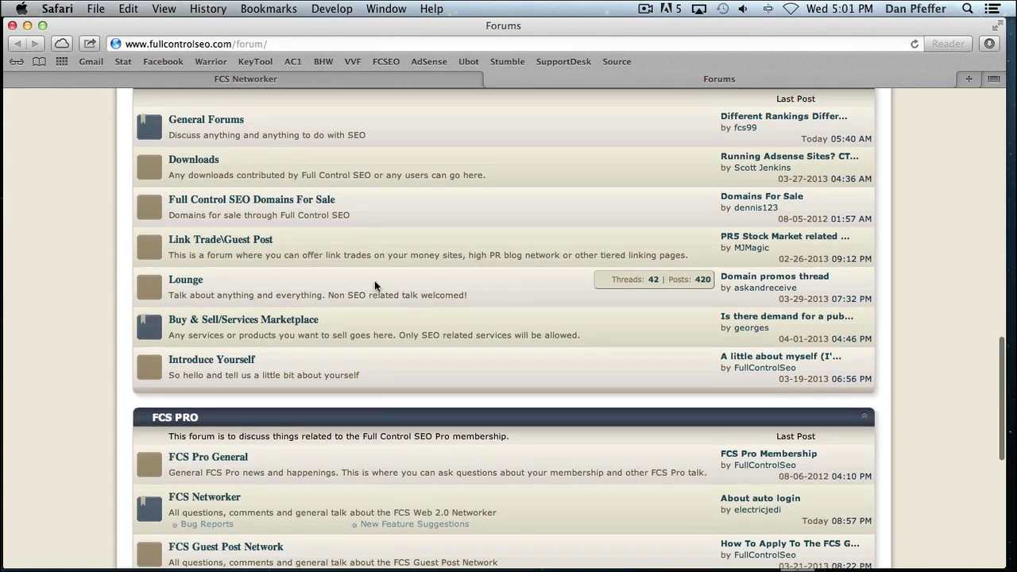
scroll(374, 281, up, 2)
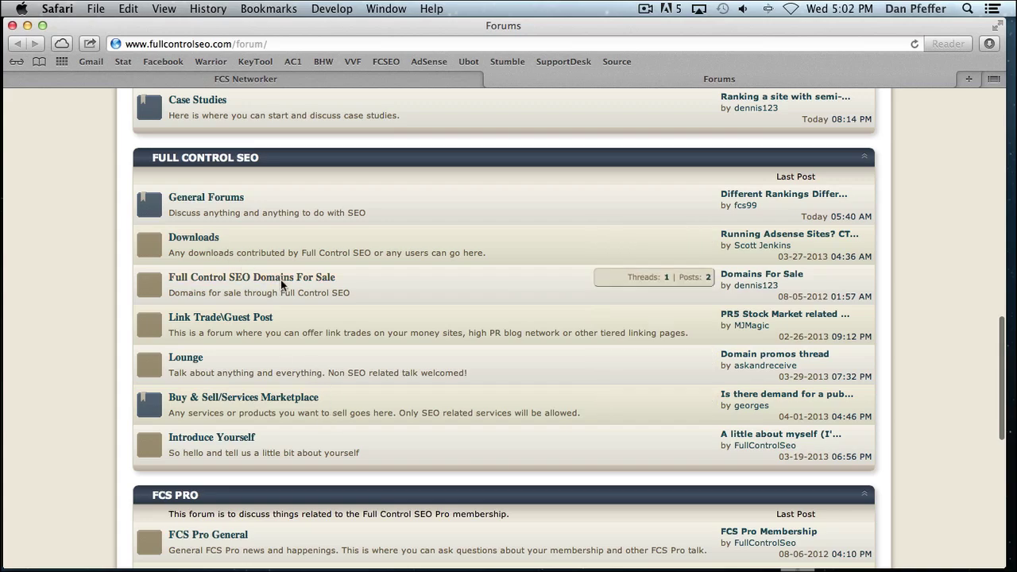
scroll(441, 410, up, 10)
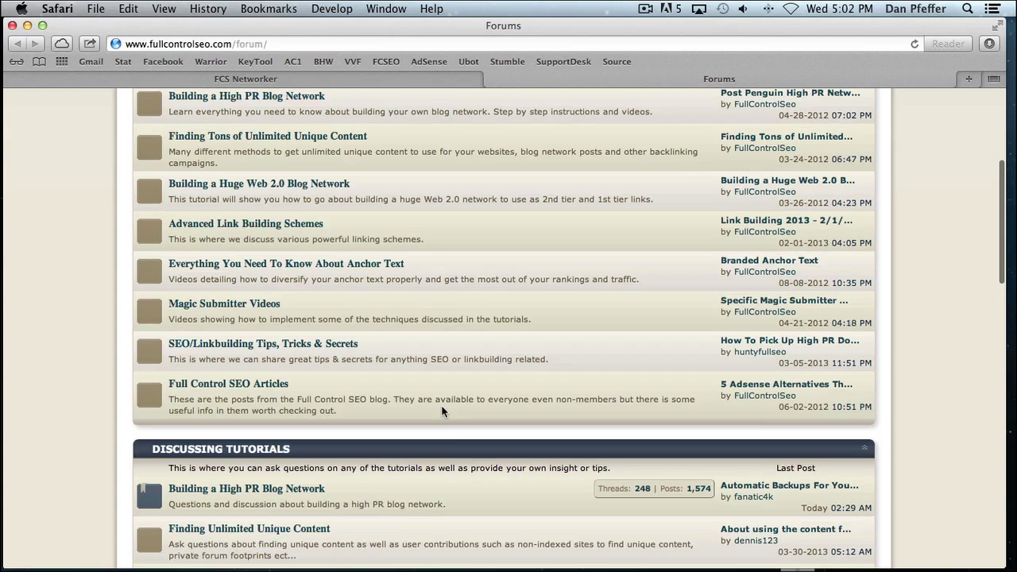
scroll(442, 410, up, 5)
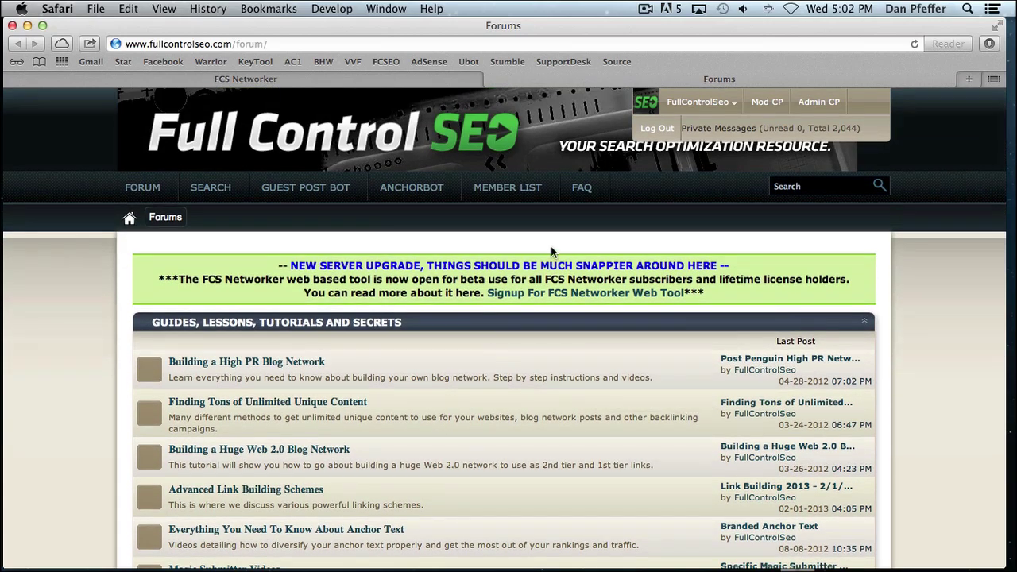
click(480, 79)
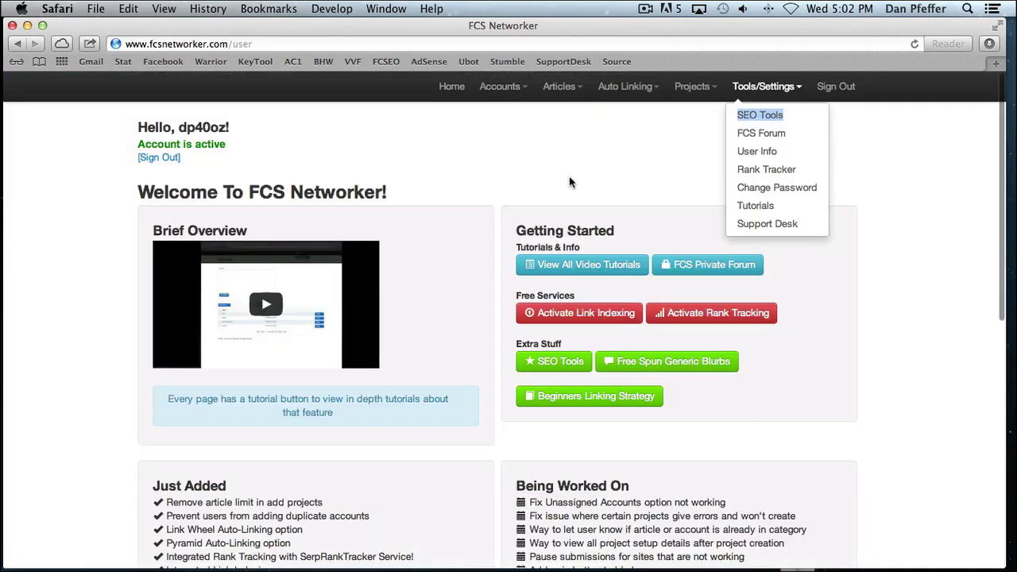
click(693, 164)
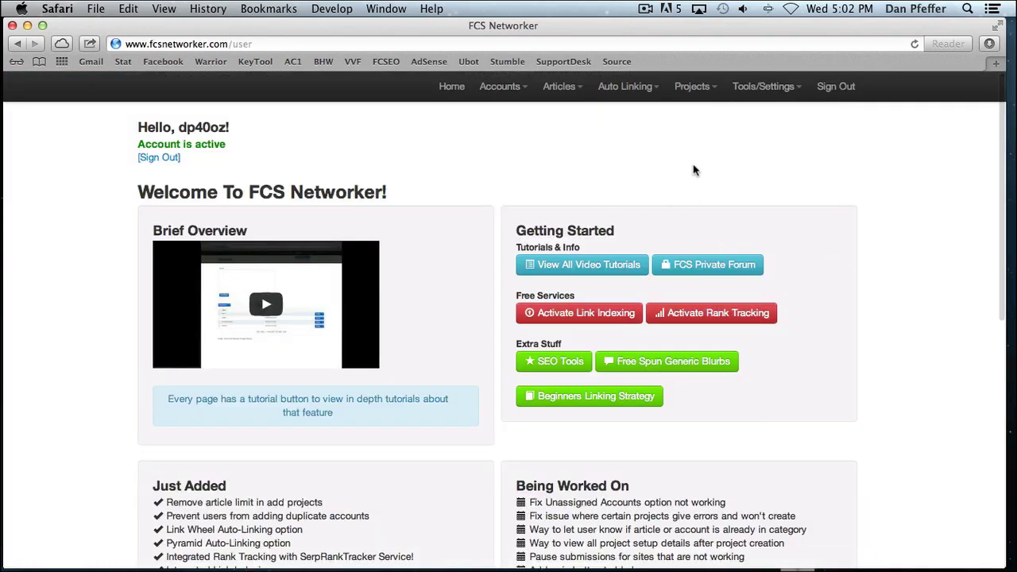
Step: Open the User Info page in a separate tab to view the spinner and indexing service settings, and close it
click(761, 88)
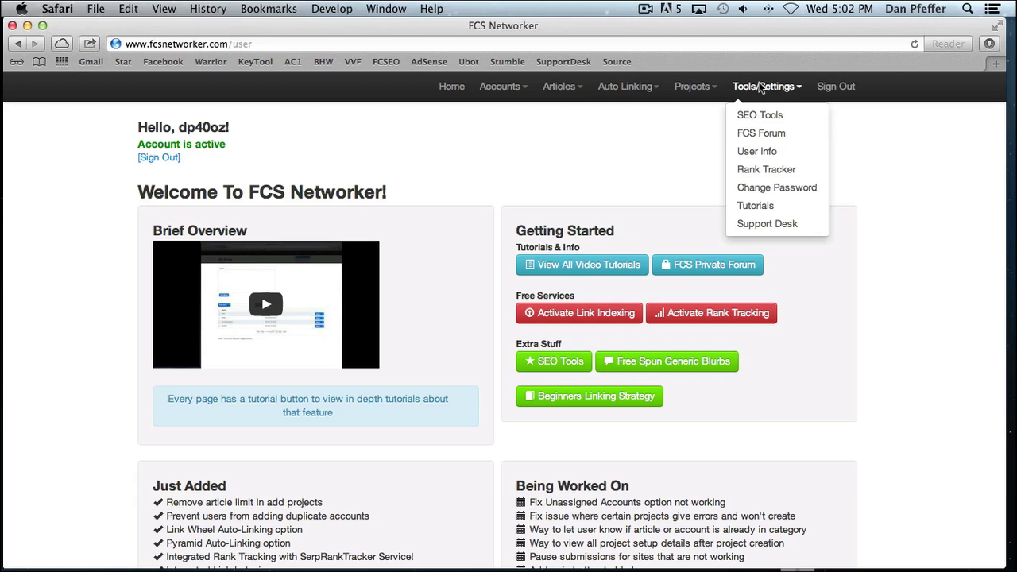
right_click(773, 153)
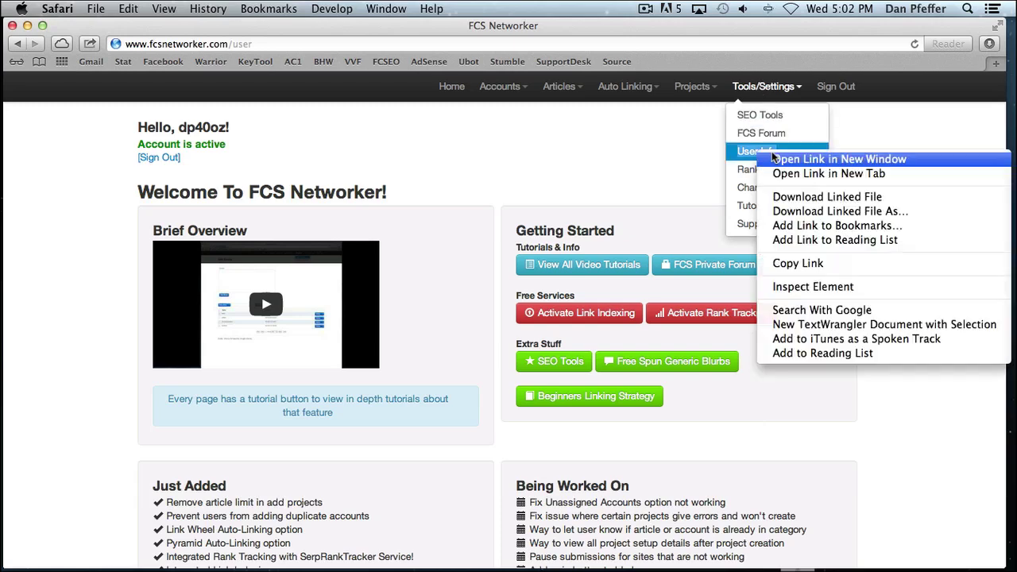
click(794, 173)
click(562, 79)
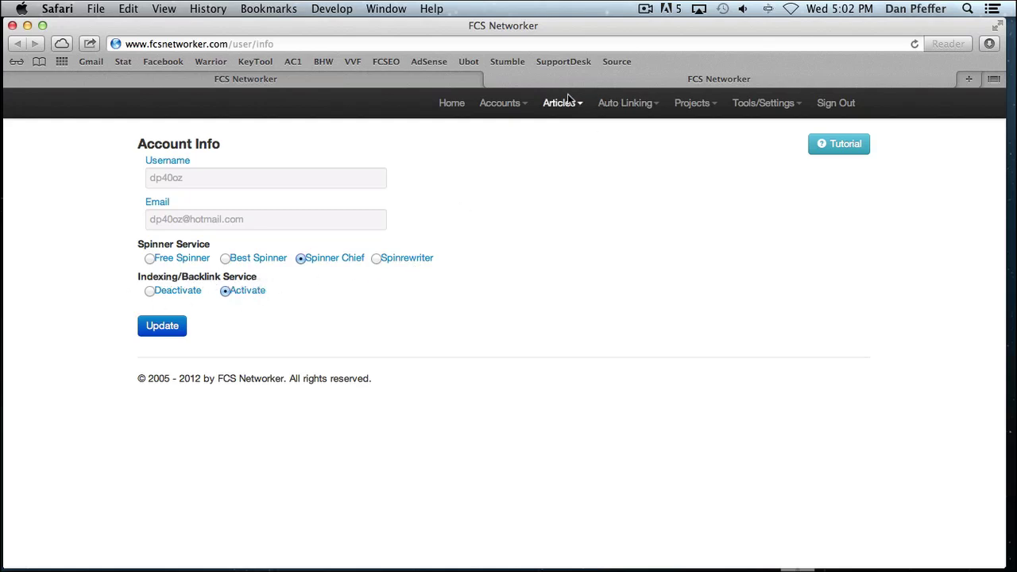
click(492, 80)
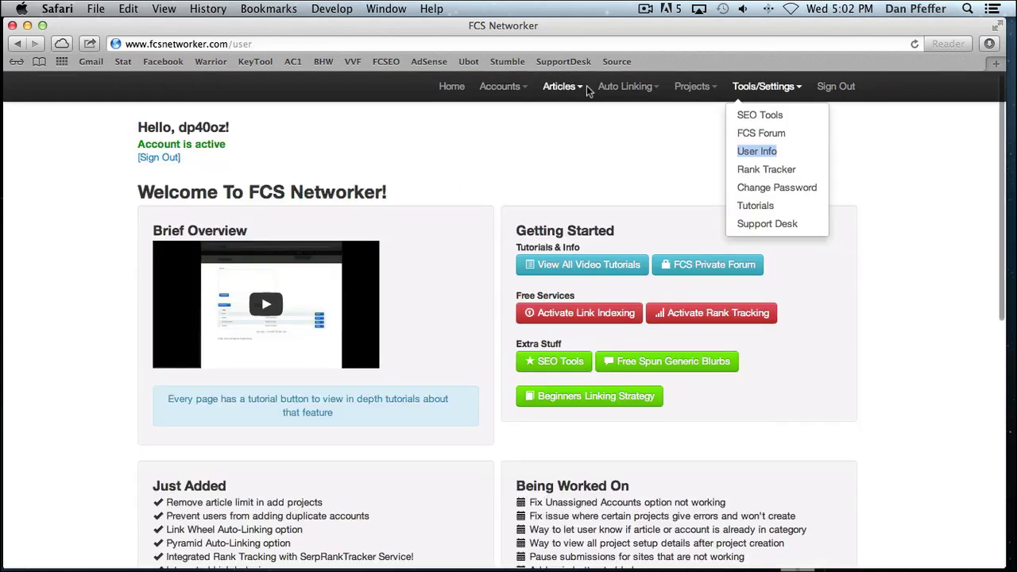
Step: Open the Rank Tracker in a separate tab, view the SerpRankTracker subscription page, and close it
right_click(789, 171)
click(797, 188)
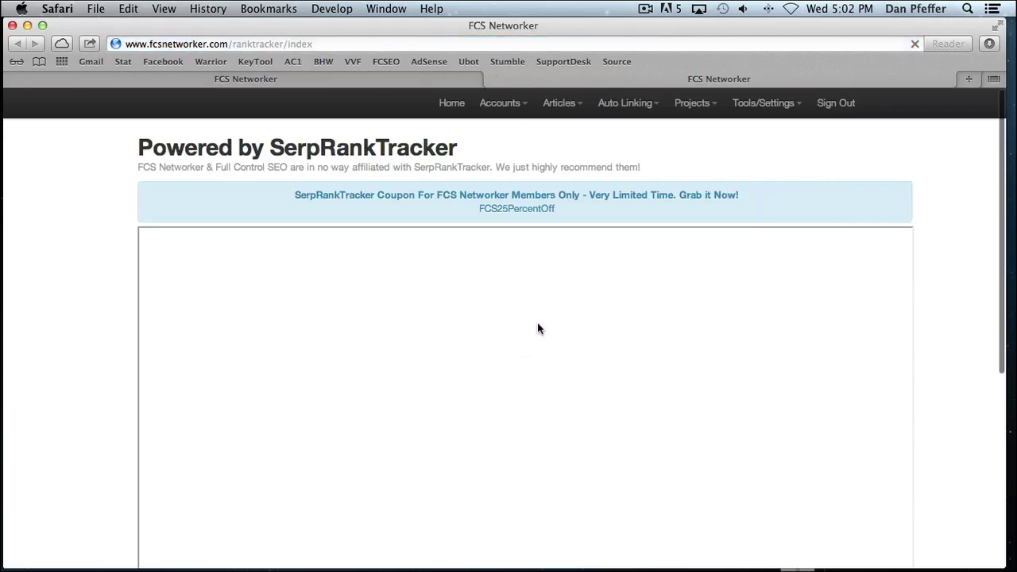
scroll(538, 328, down, 2)
scroll(538, 326, up, 2)
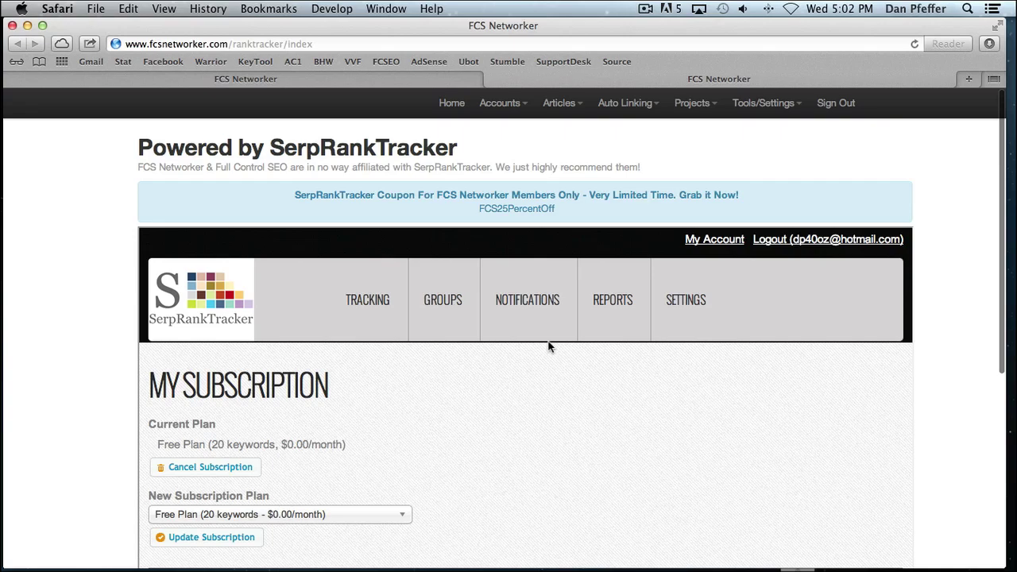
click(491, 78)
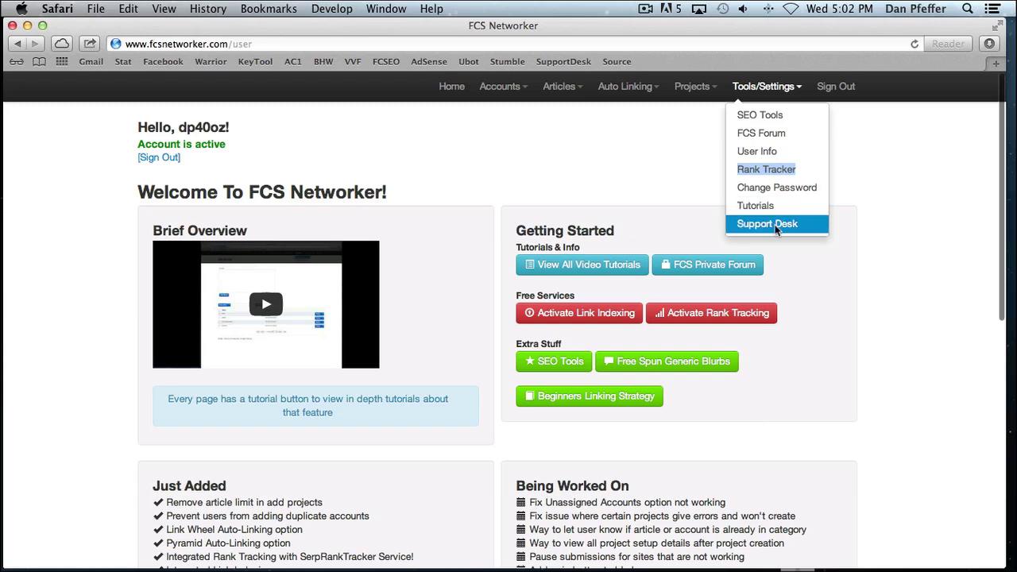
click(653, 190)
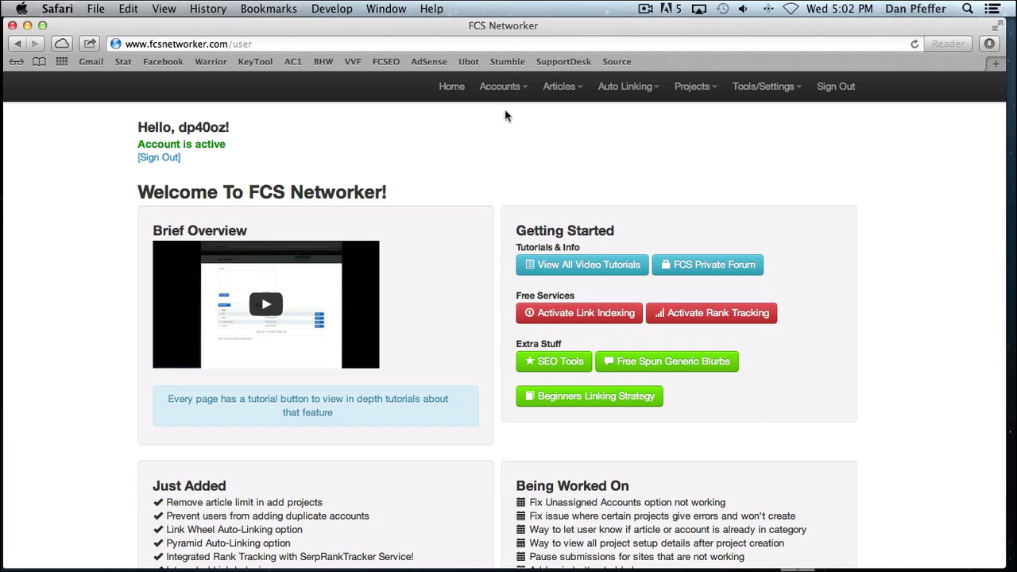
Step: Open the page for viewing and adding accounts
click(504, 86)
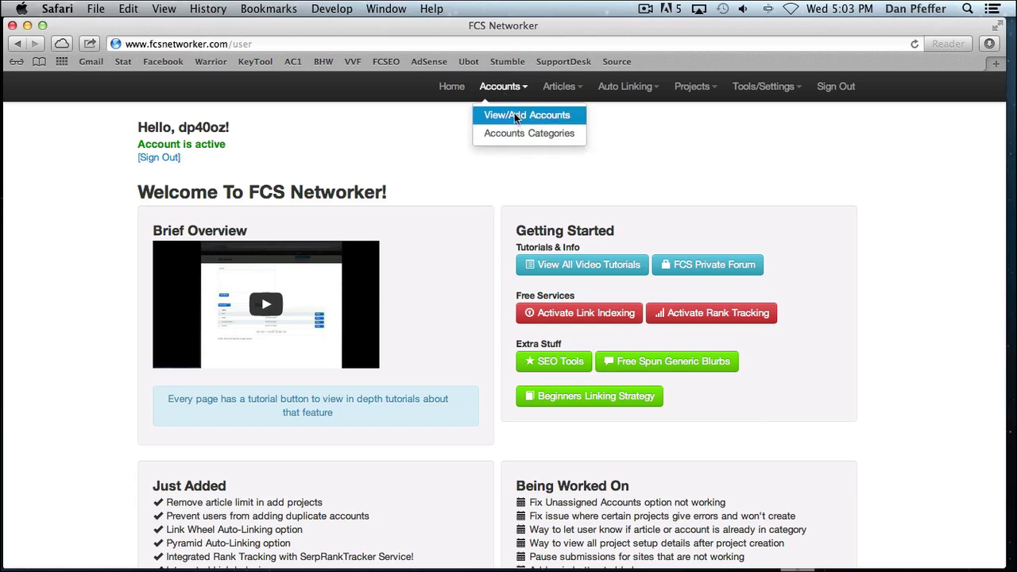
click(519, 116)
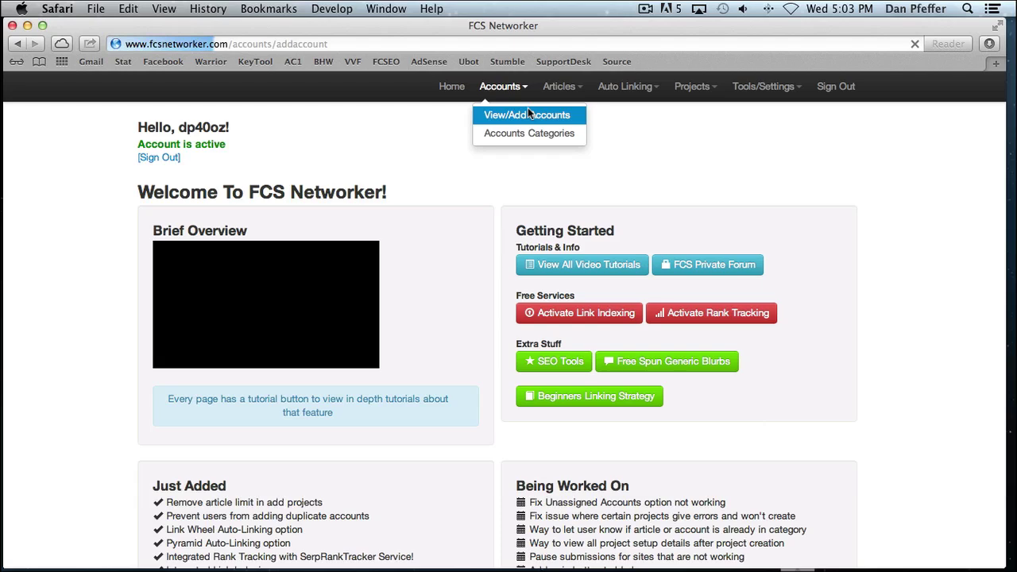
Step: Look through the accounts list, the auto-login plugin section and the actions offered for the Blinkweb account
scroll(526, 244, down, 1)
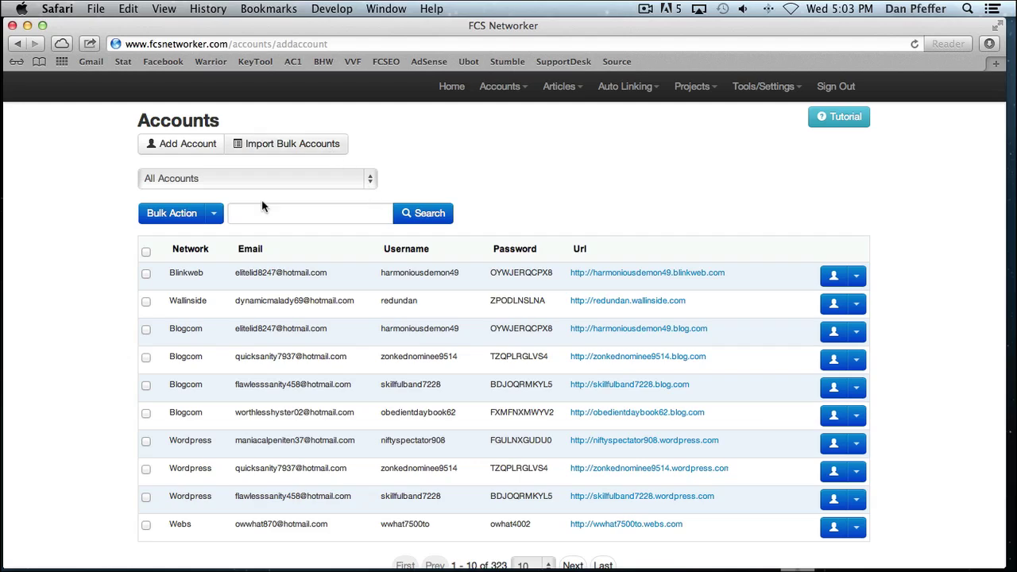
scroll(515, 212, down, 10)
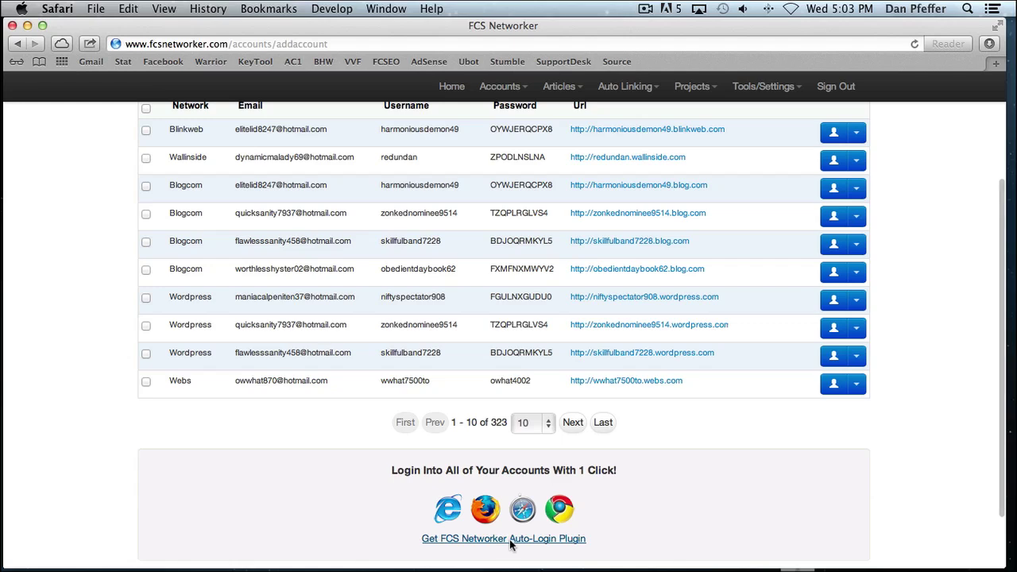
scroll(513, 545, down, 1)
scroll(588, 546, up, 10)
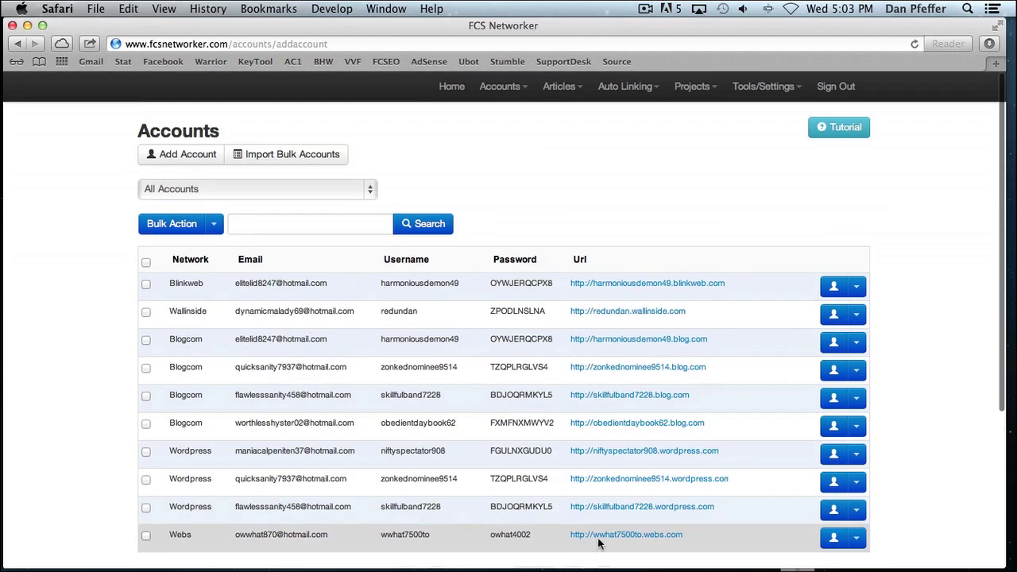
click(858, 286)
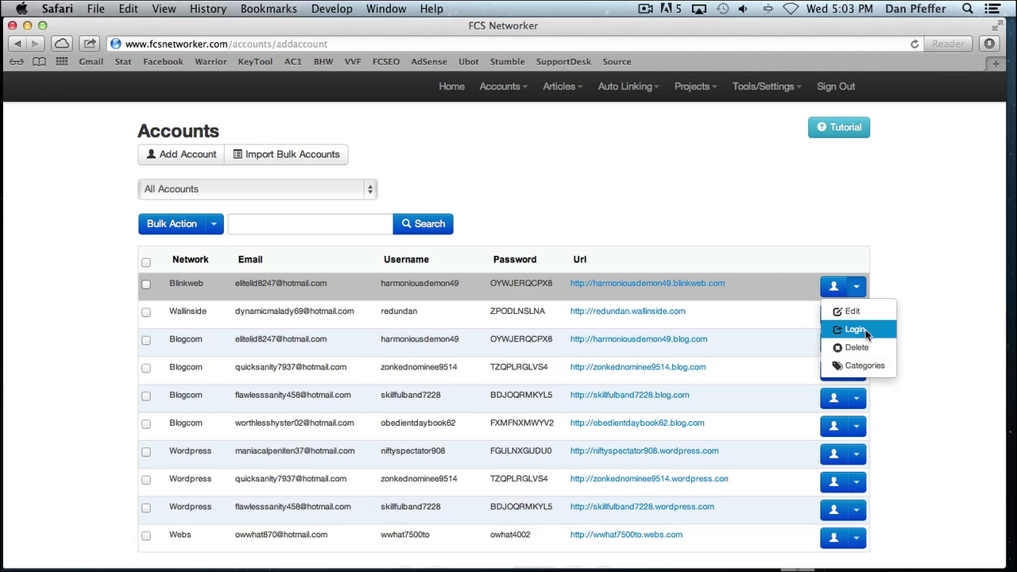
click(639, 199)
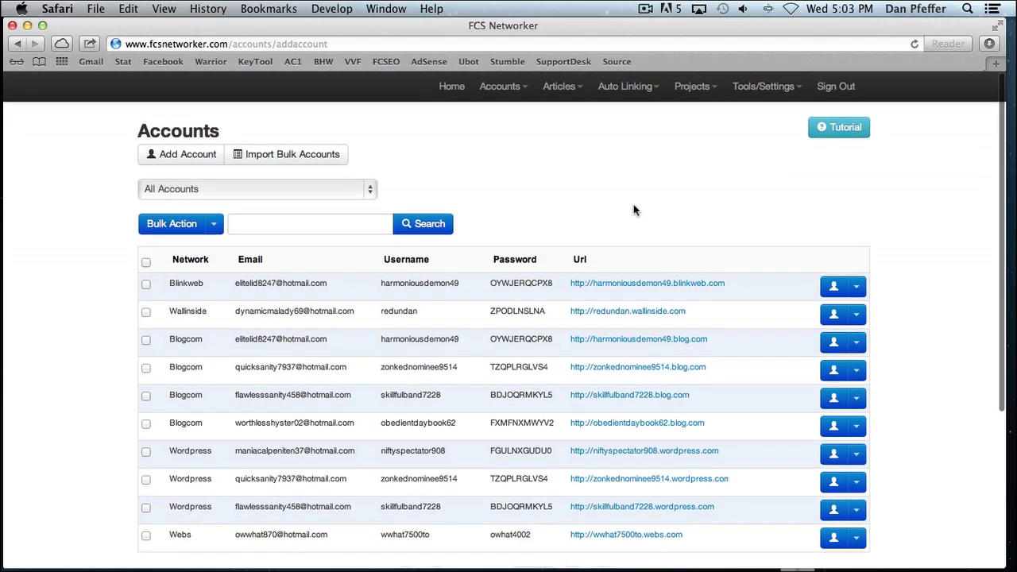
Step: Open the account categories page and view its new category field and the list of existing categories
click(501, 86)
click(521, 135)
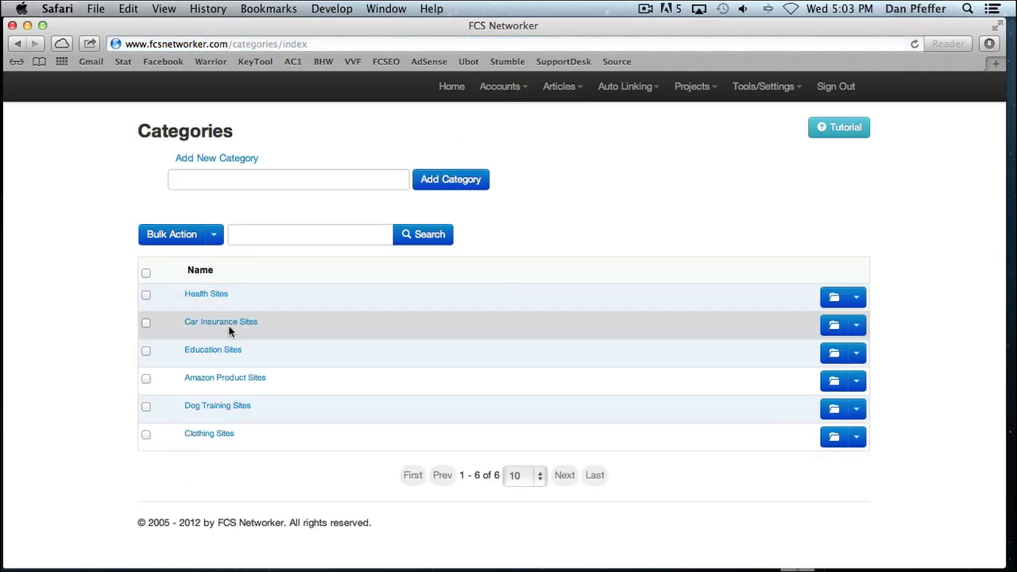
click(309, 183)
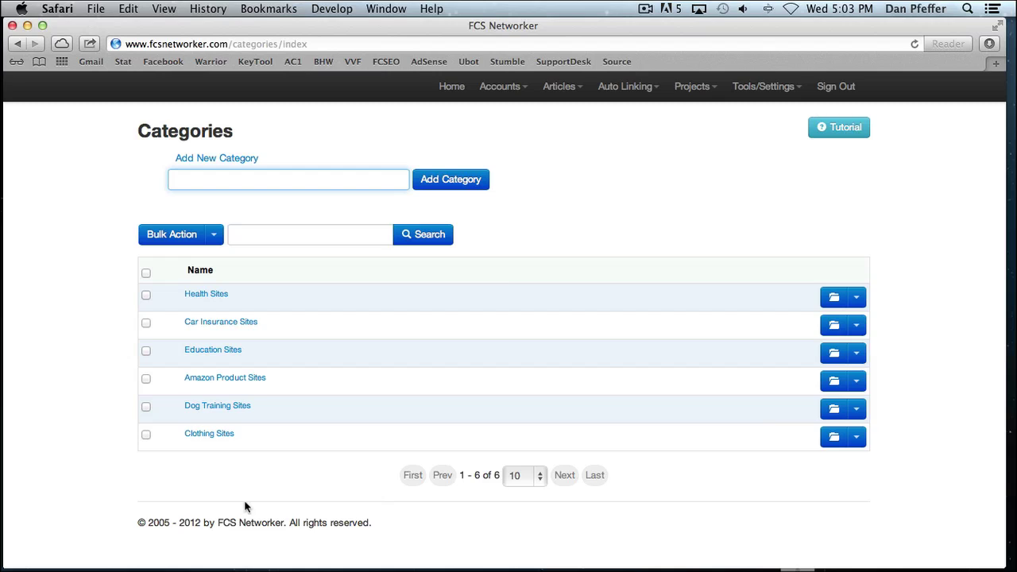
click(635, 171)
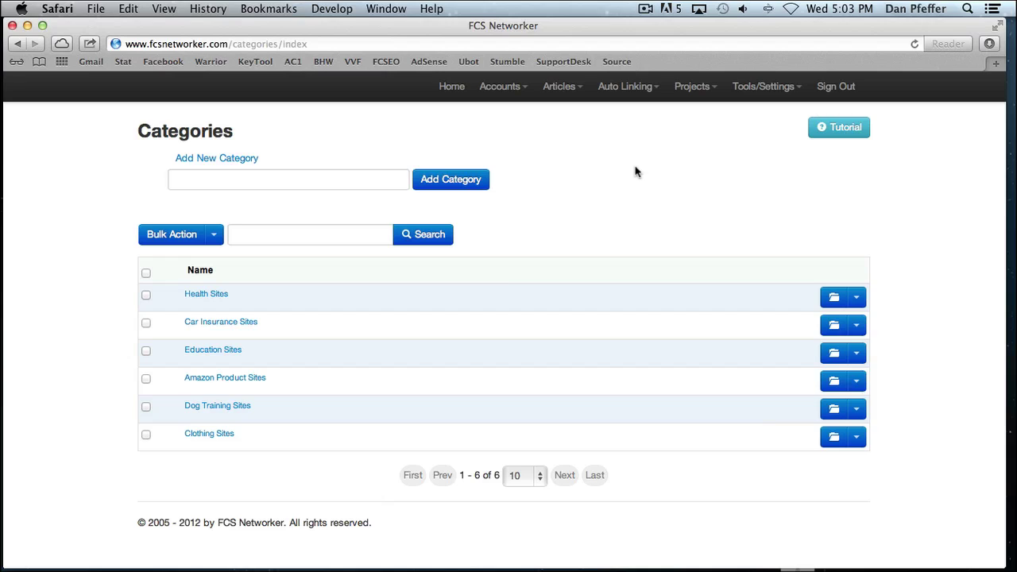
Step: Open the page for viewing and adding articles and look over its entry form and article list
click(561, 87)
click(578, 119)
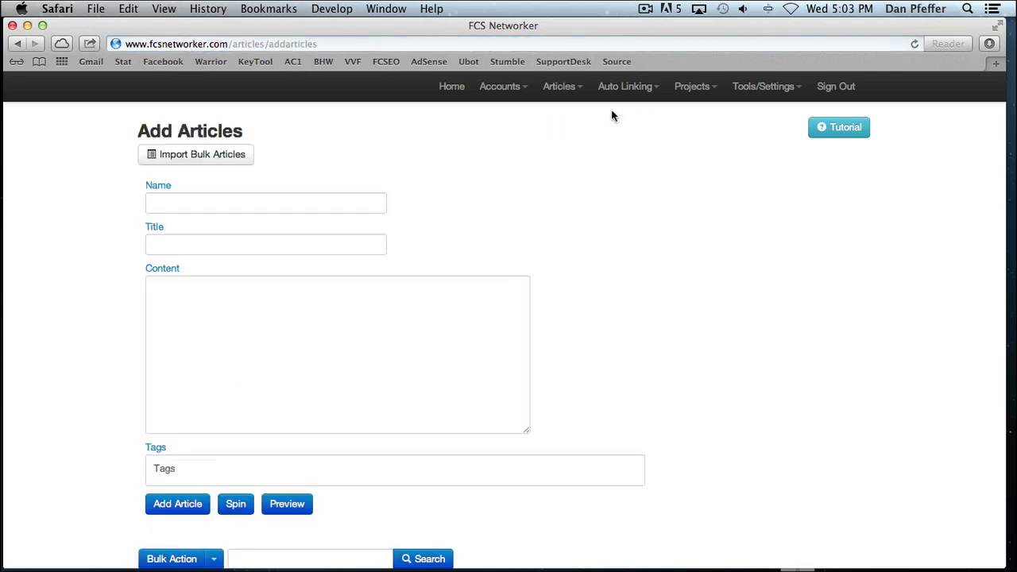
scroll(338, 179, down, 1)
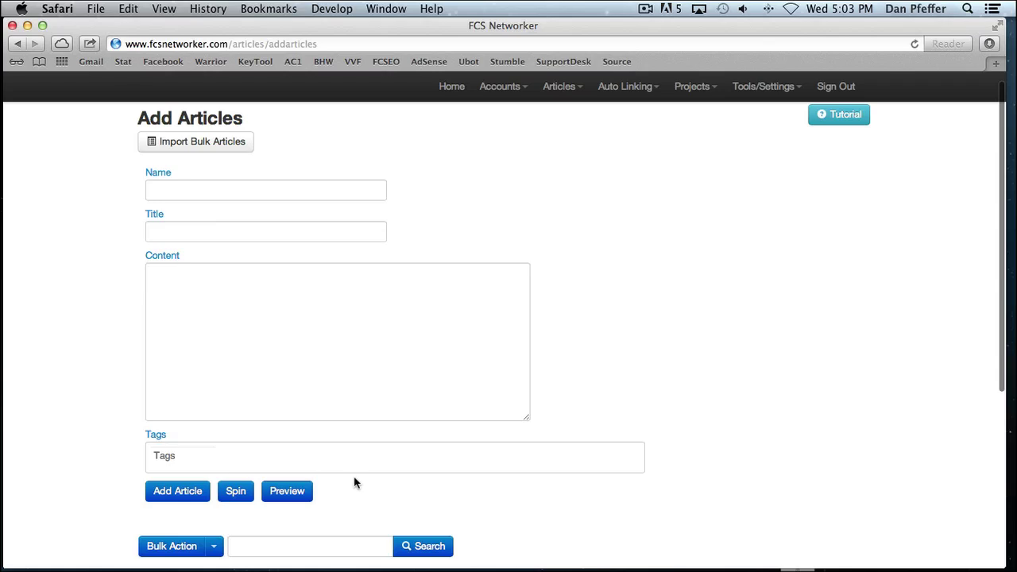
scroll(200, 411, down, 3)
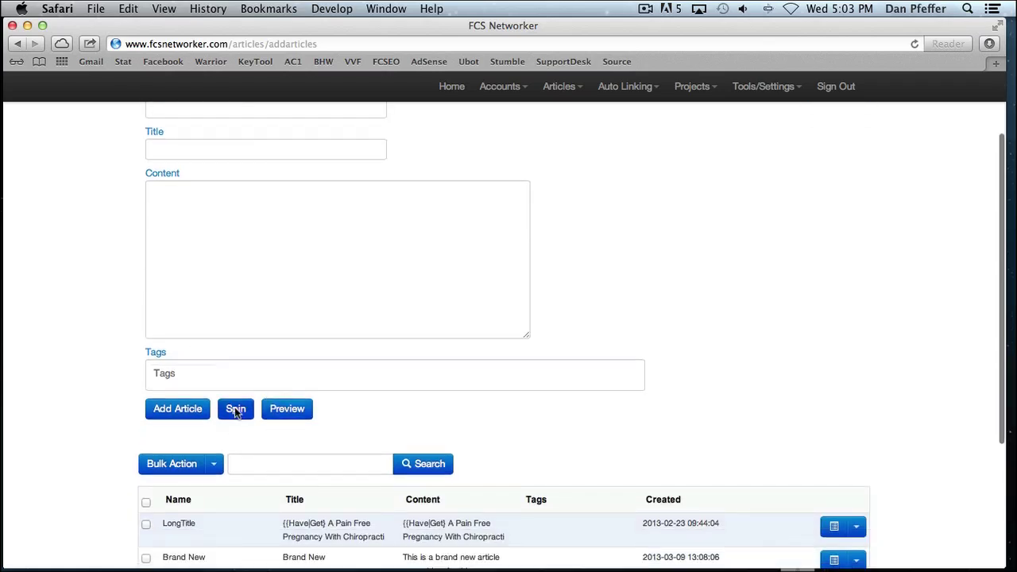
scroll(326, 416, up, 3)
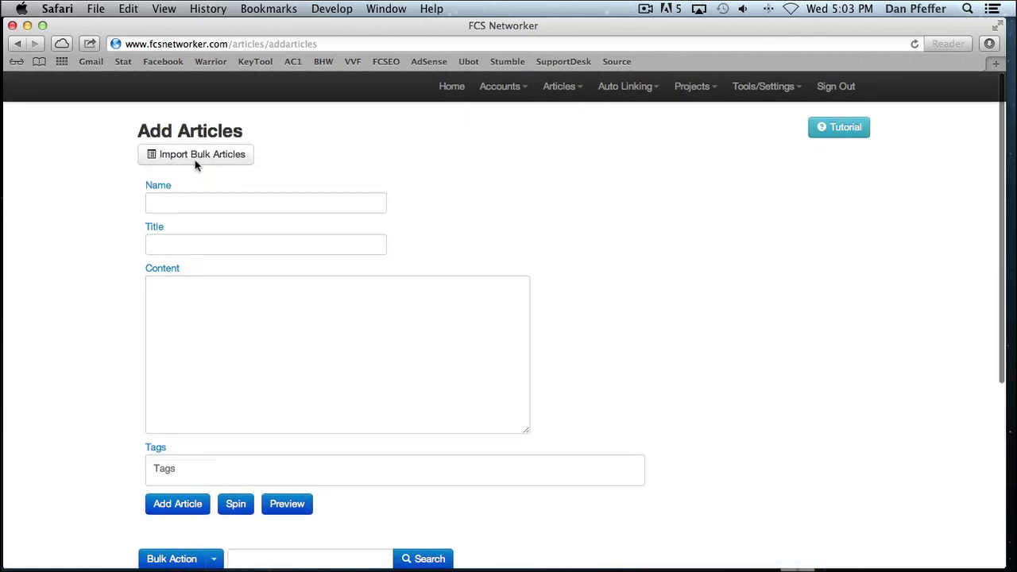
Step: Open the Bulk Article Importer, view its article name, title source and zip file options, and close it
click(197, 158)
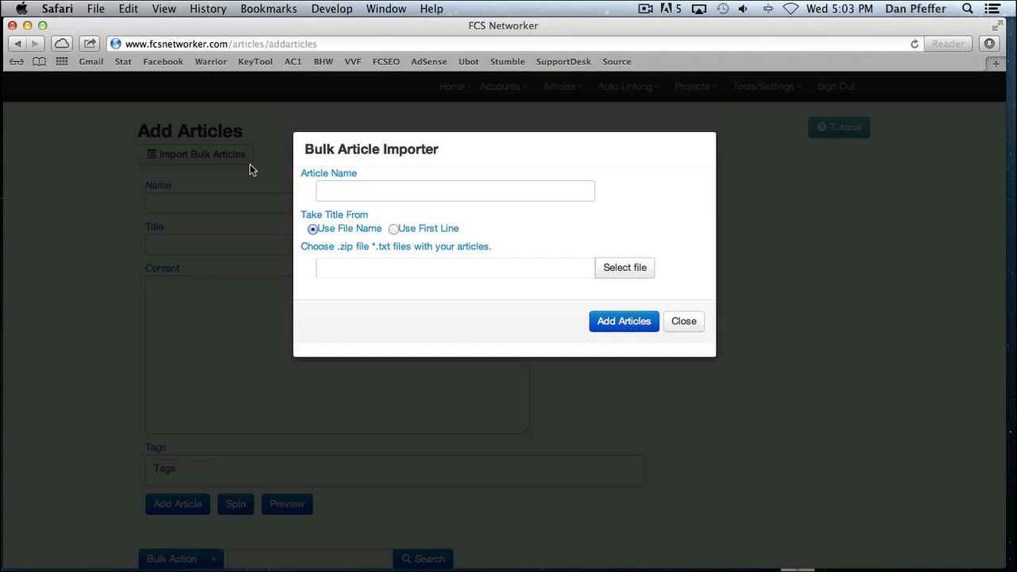
click(356, 192)
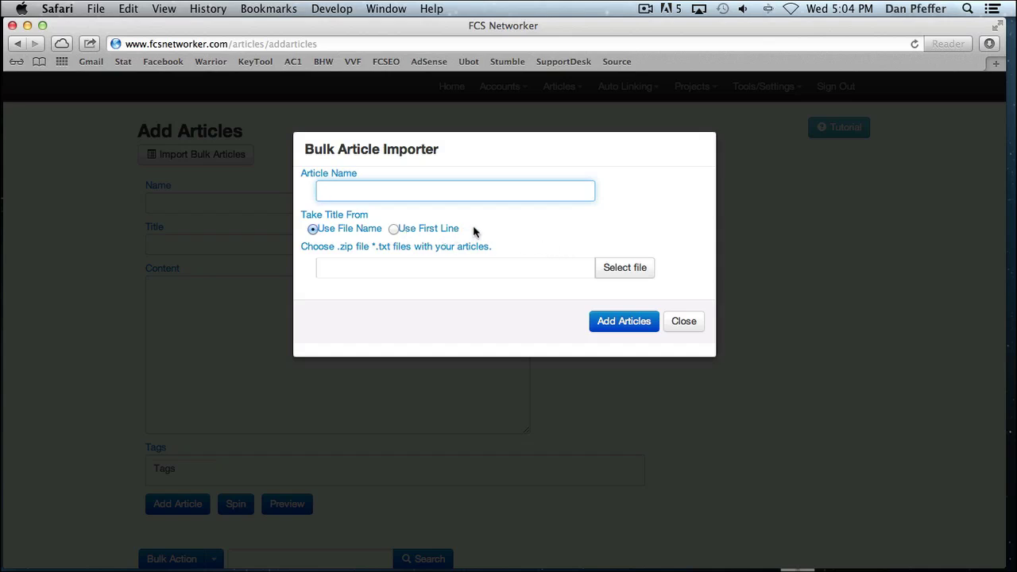
click(688, 325)
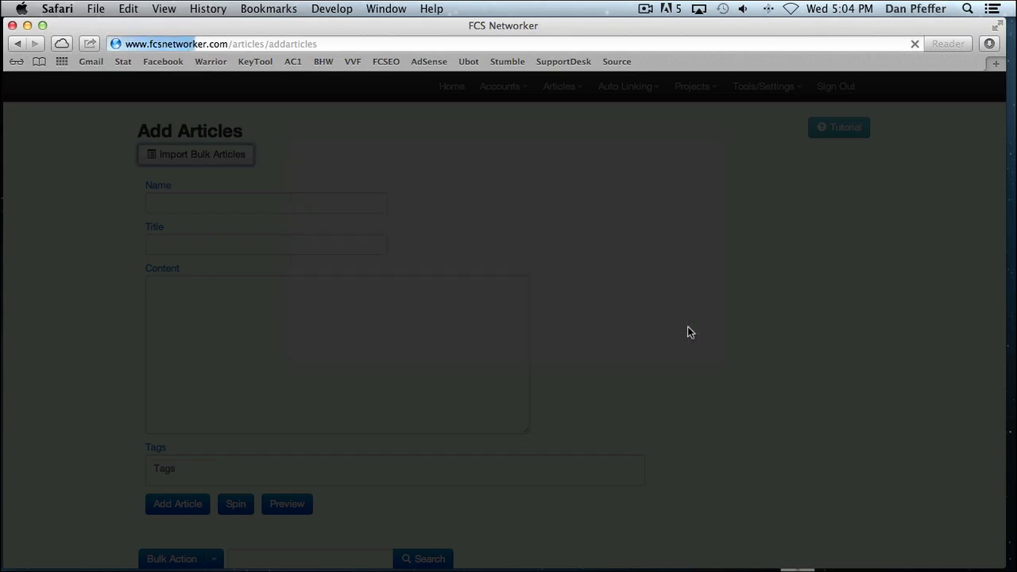
Step: Open the Articles Sets page to view the existing article sets
click(574, 88)
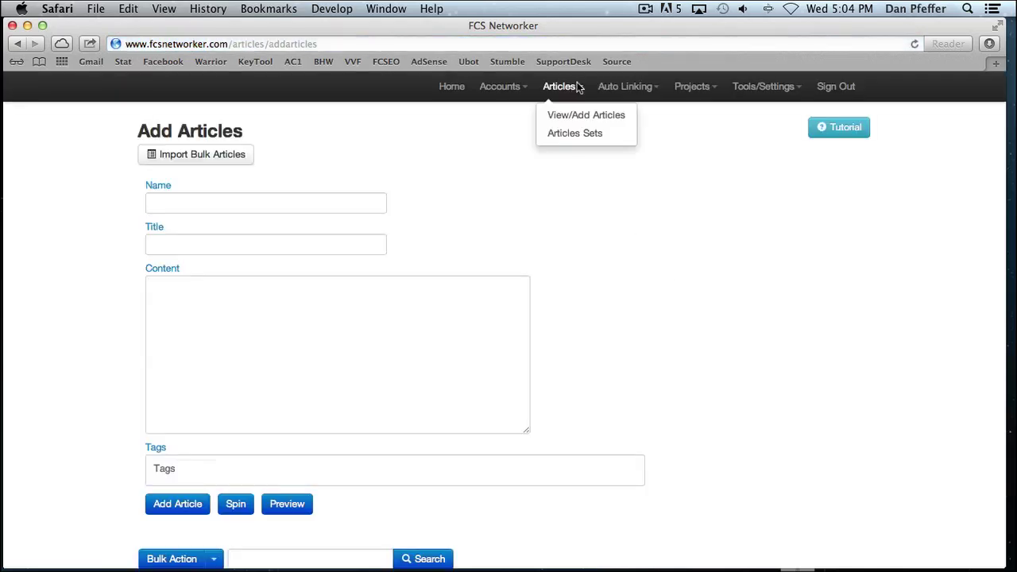
click(583, 135)
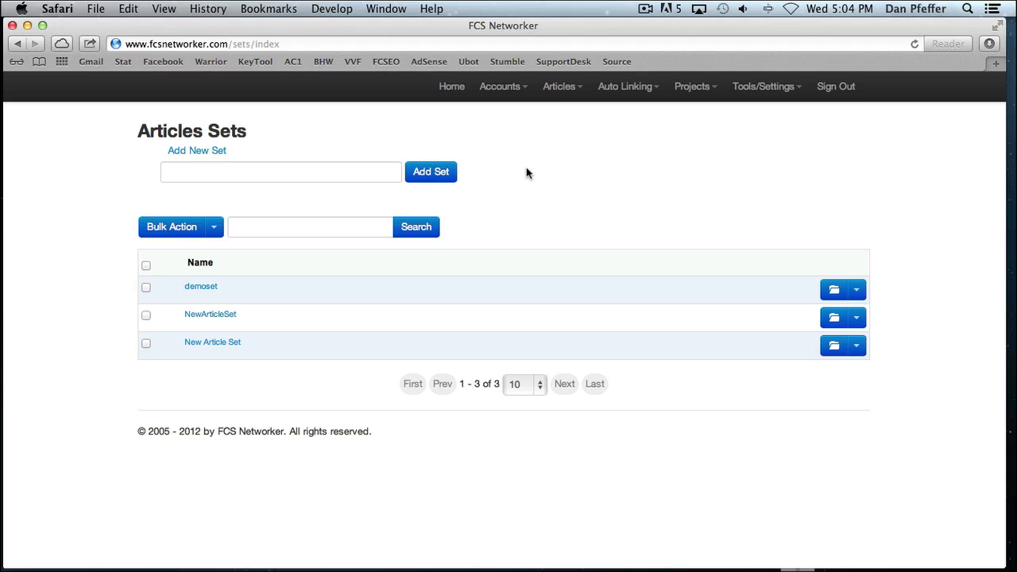
Step: Open the Link Sets page, view the name, links and anchors fields of the Add Link Set form, and close it
click(623, 87)
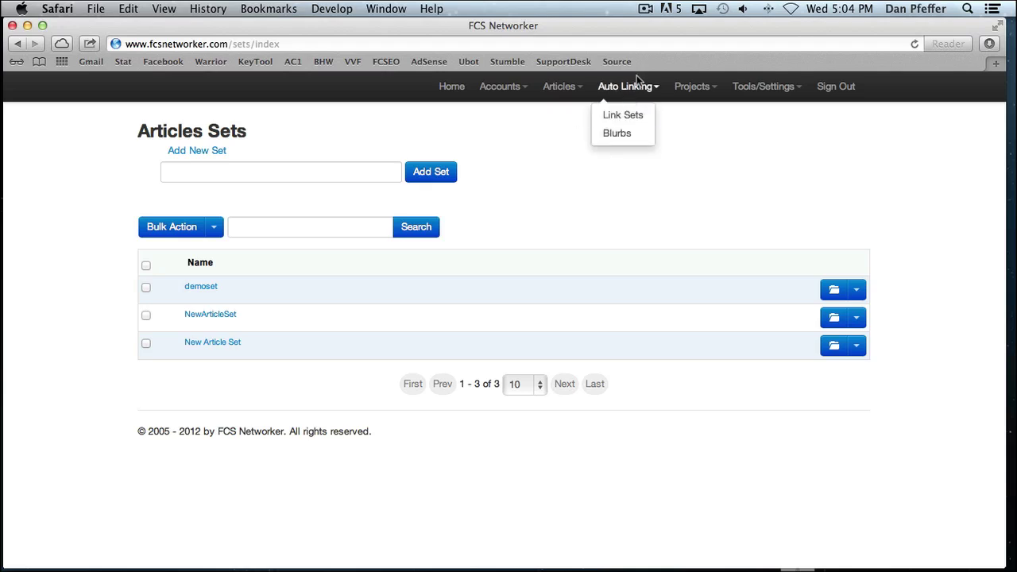
click(623, 115)
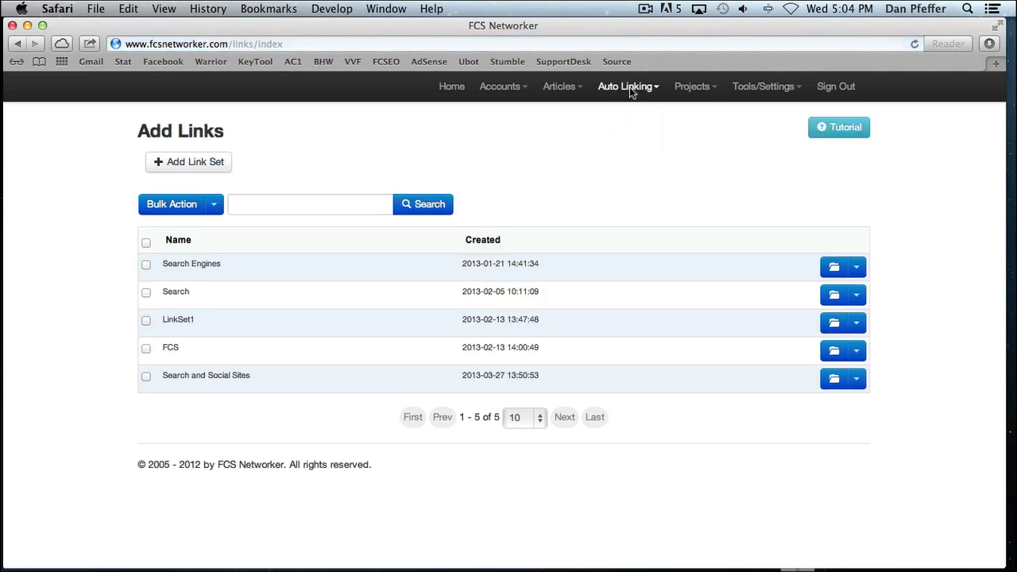
click(180, 165)
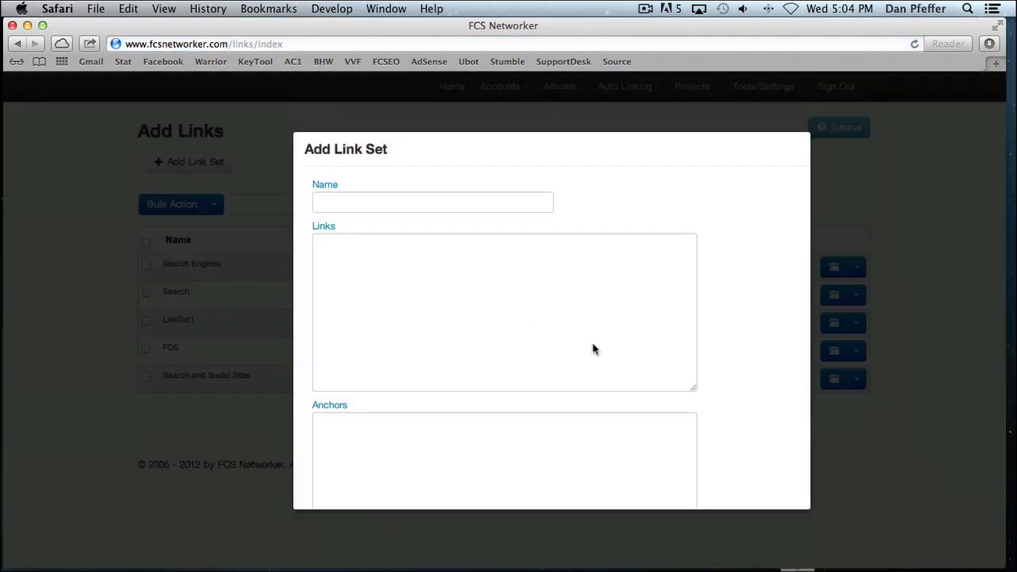
scroll(538, 301, down, 2)
click(442, 236)
click(489, 407)
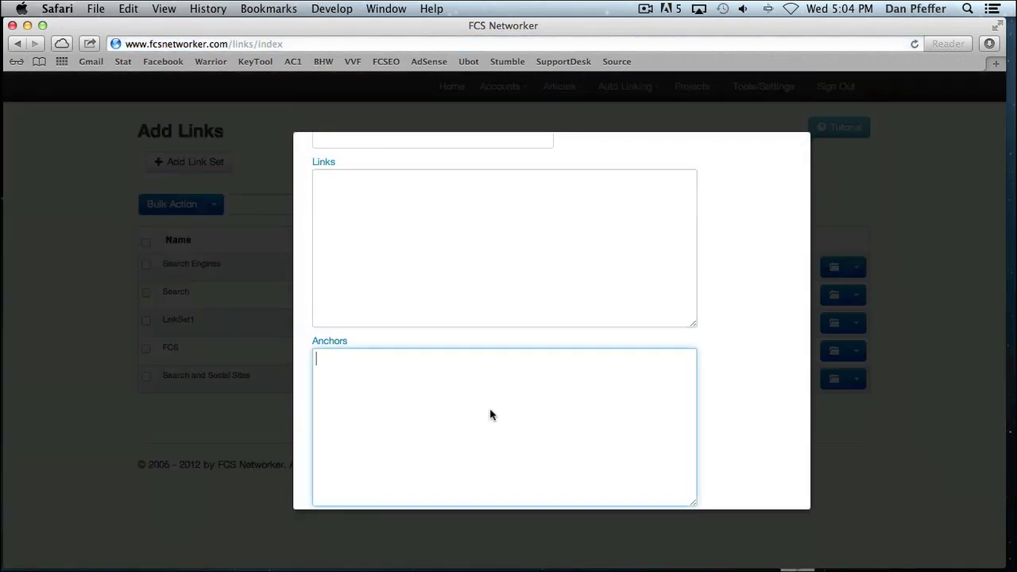
scroll(603, 409, down, 2)
scroll(603, 410, up, 4)
scroll(785, 382, down, 3)
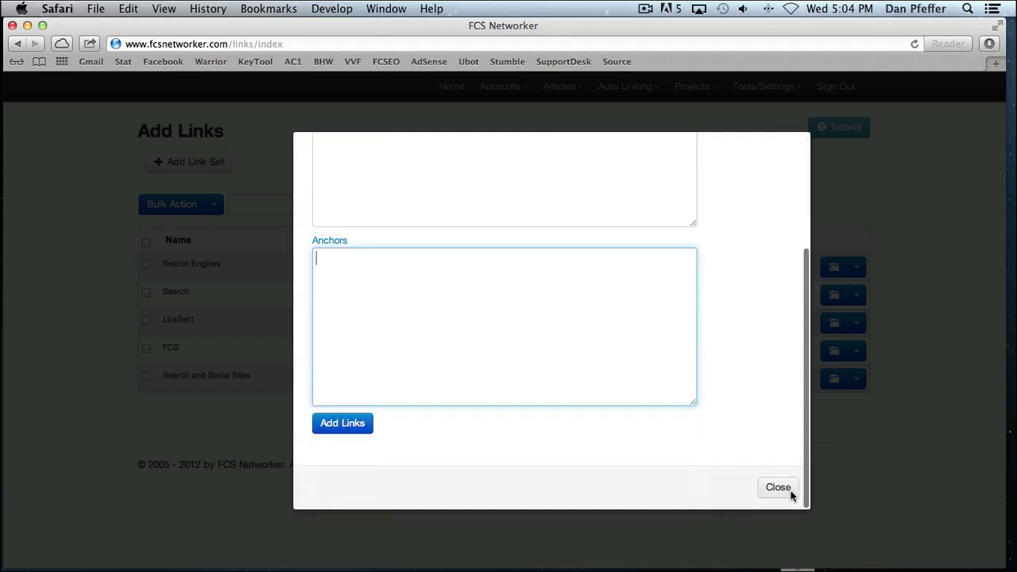
click(788, 491)
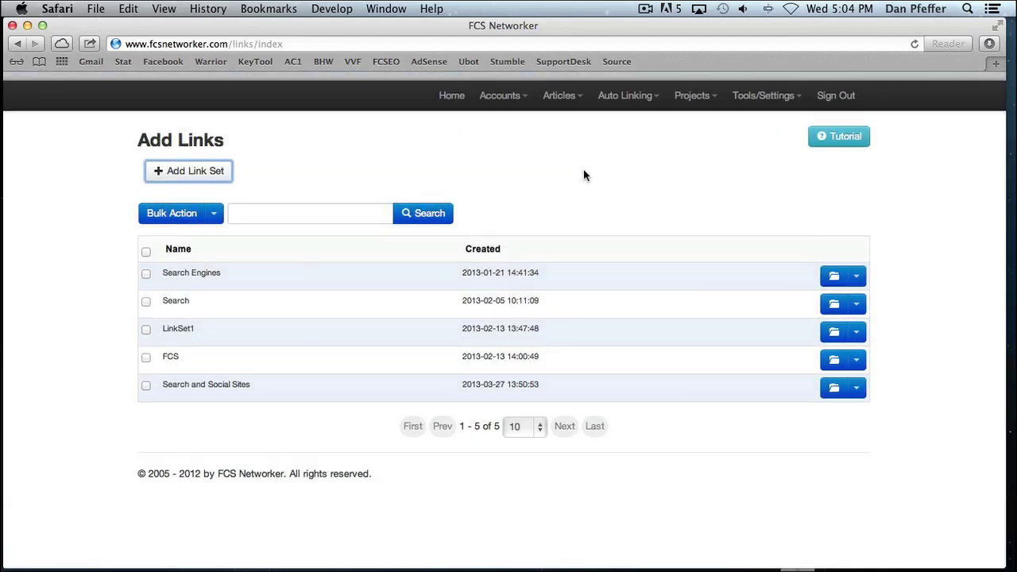
Step: Open the auto linking Blurbs page and view its name and content fields and the list of existing blurbs
click(577, 88)
click(625, 89)
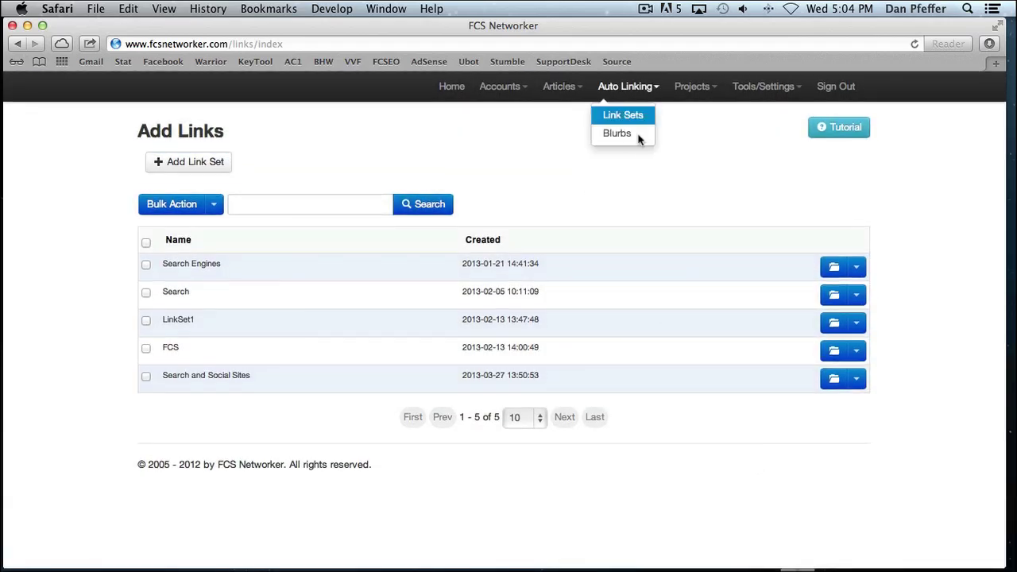
click(625, 134)
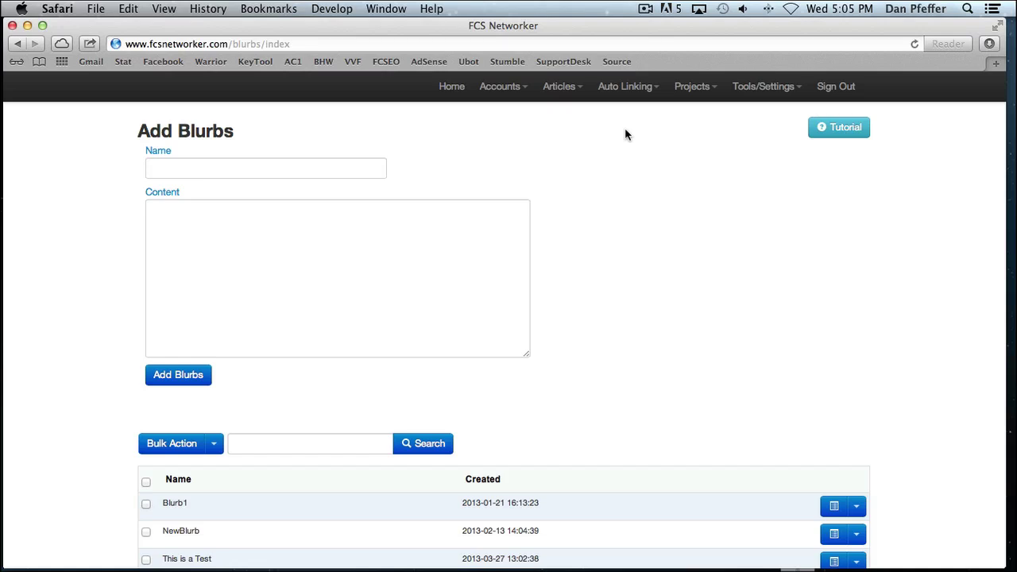
click(261, 244)
click(236, 167)
click(245, 264)
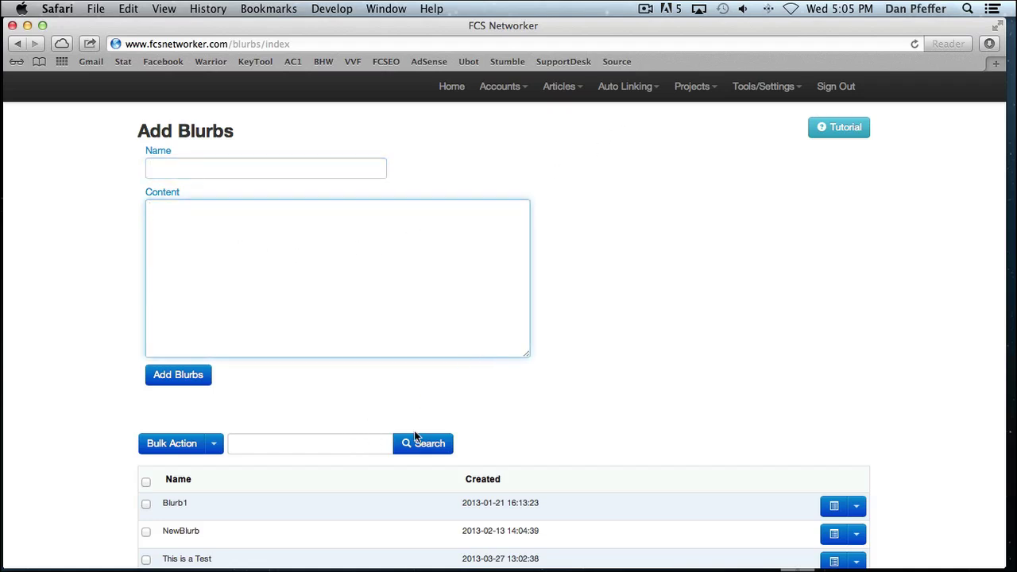
scroll(437, 429, down, 5)
scroll(655, 381, up, 5)
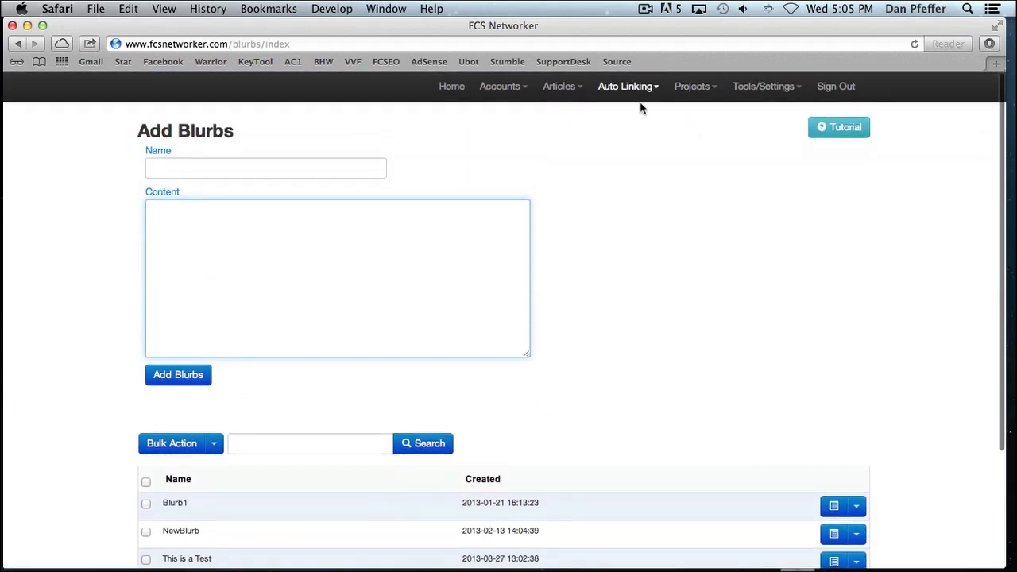
Step: Open the Add Projects page and view its project details, auto linking, and auto images and videos sections
click(687, 89)
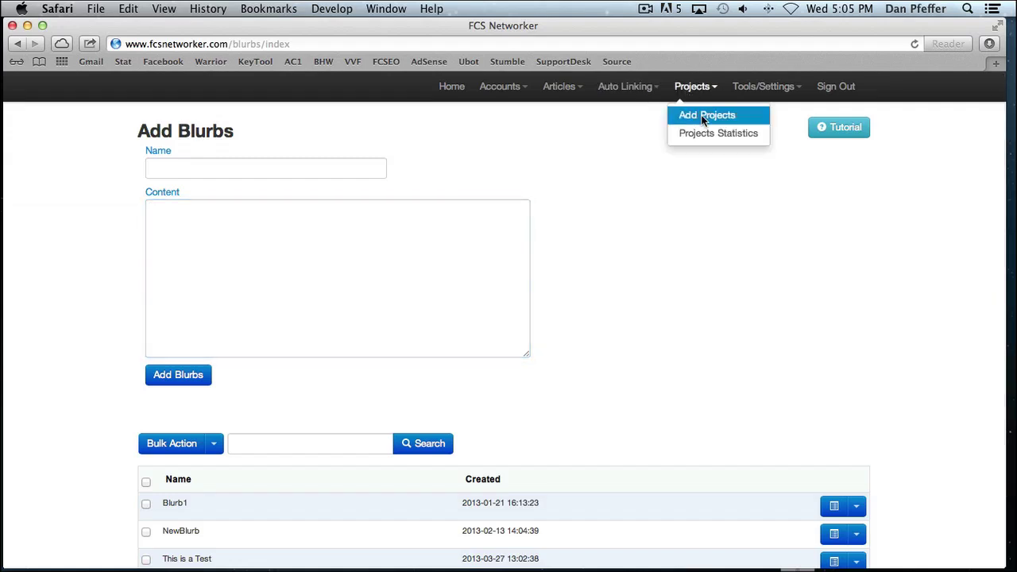
click(702, 117)
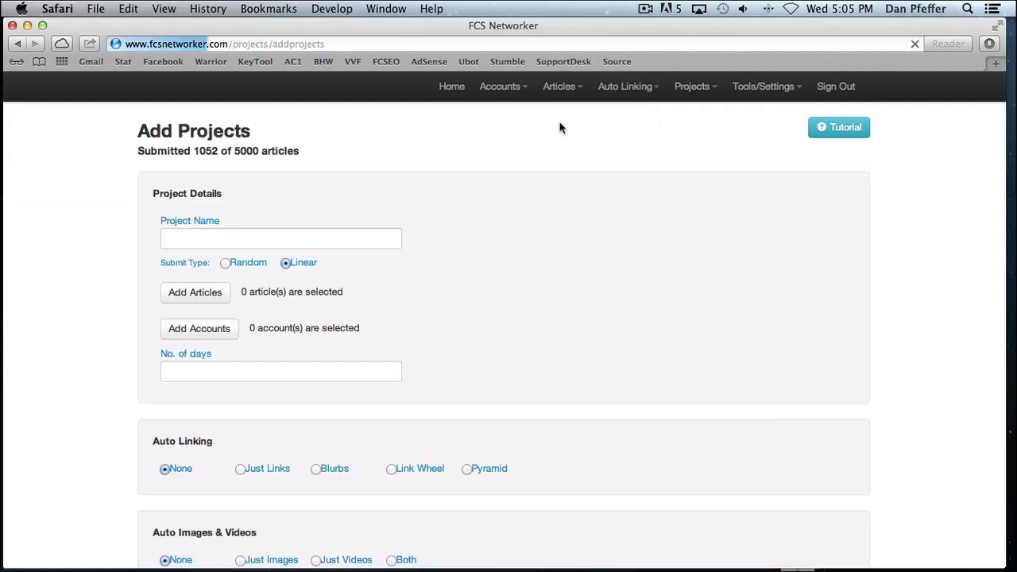
scroll(517, 171, down, 2)
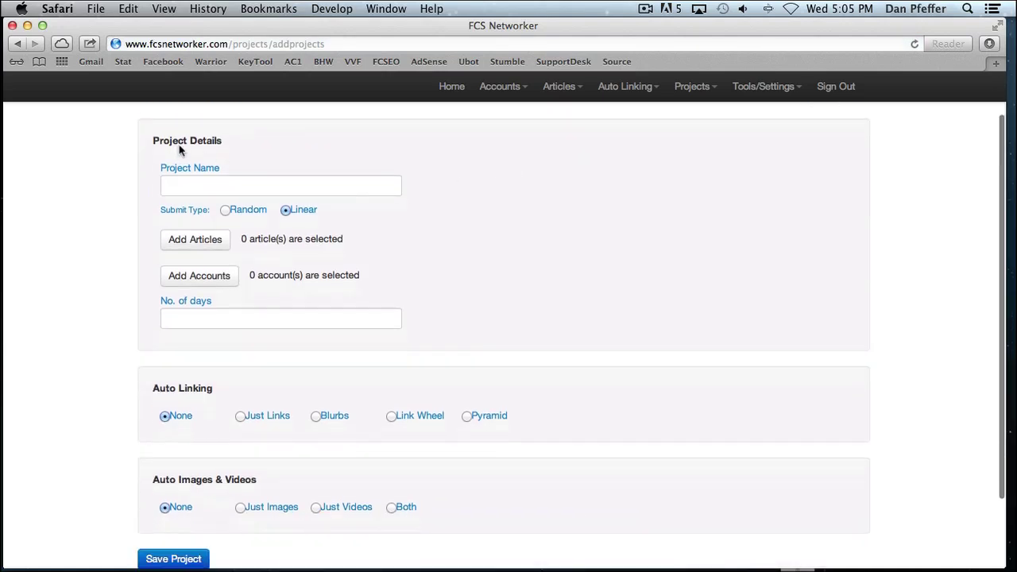
scroll(175, 149, down, 3)
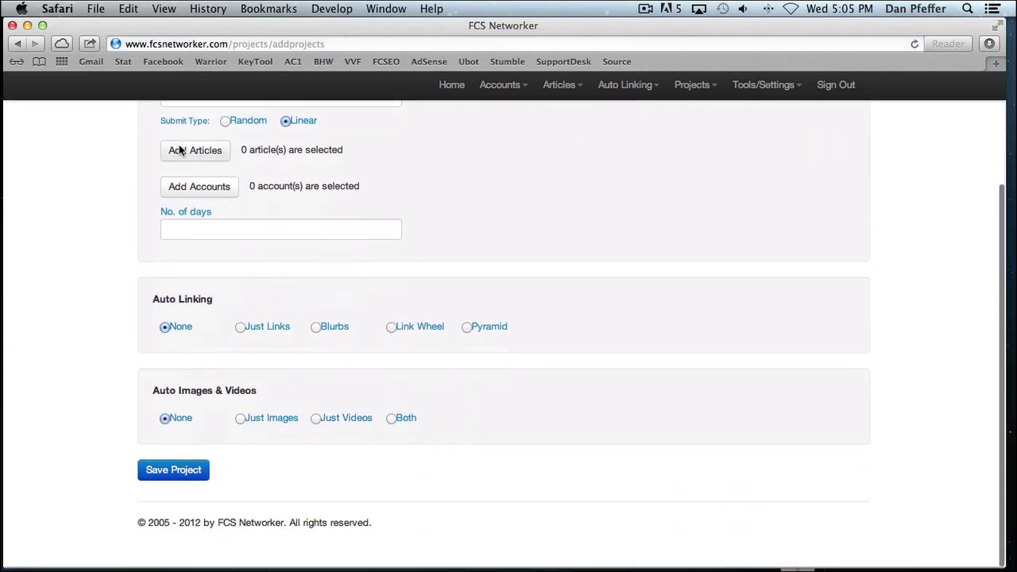
Step: Preview the Just Links and Blurbs auto linking options, return the choice to None, and review the rest of the project form
click(240, 329)
click(316, 329)
click(164, 328)
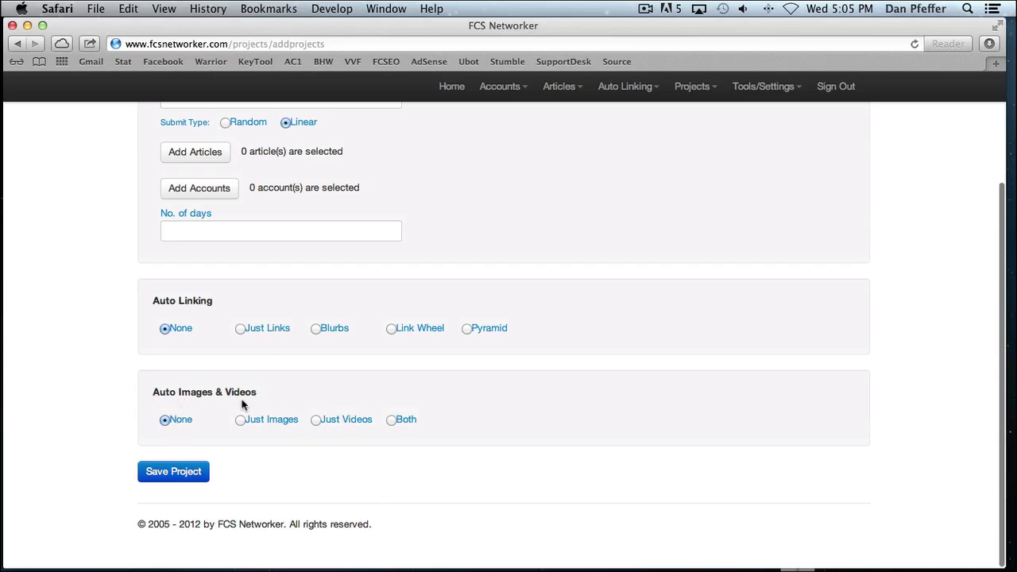
scroll(363, 426, up, 1)
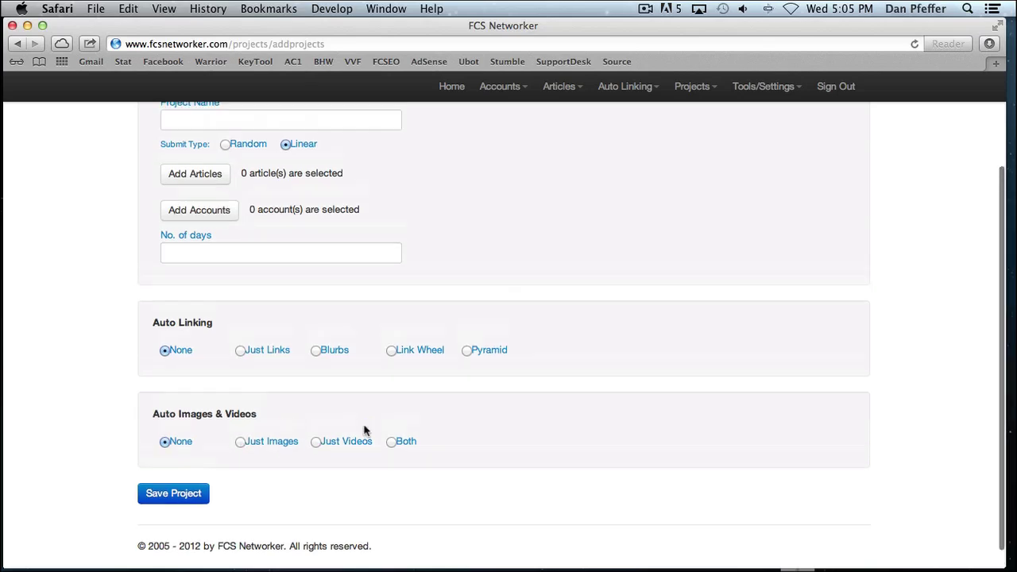
scroll(363, 426, down, 1)
scroll(608, 457, up, 5)
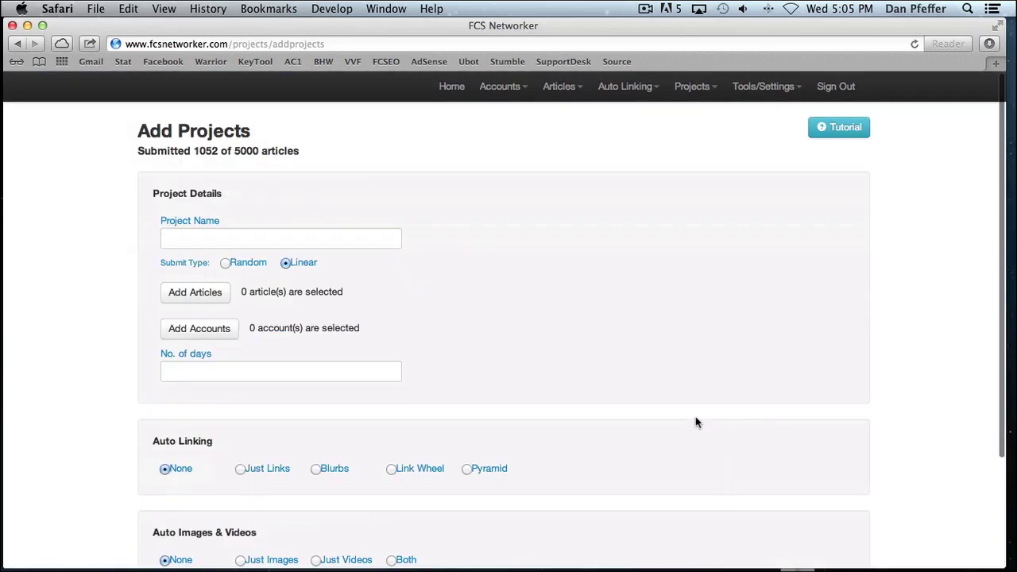
Step: Open the Projects Statistics page, view the list of actions available for the dafdaf23 project, and close that list
click(697, 87)
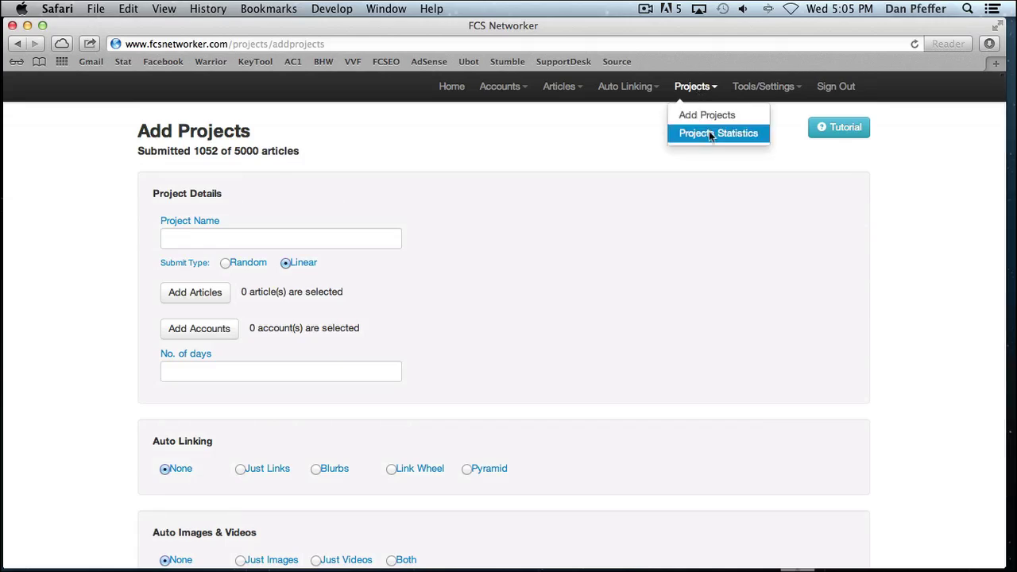
click(711, 134)
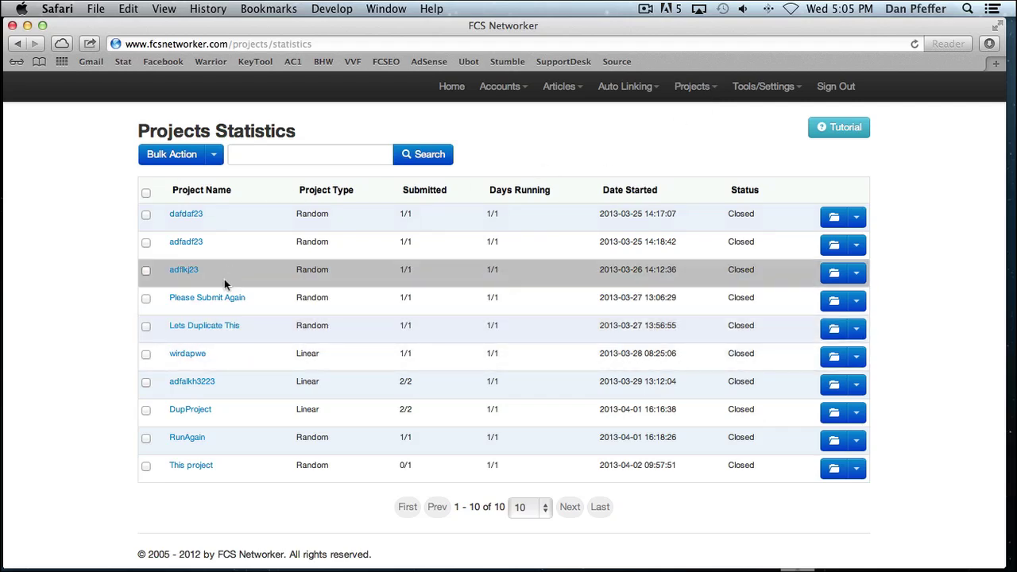
click(856, 220)
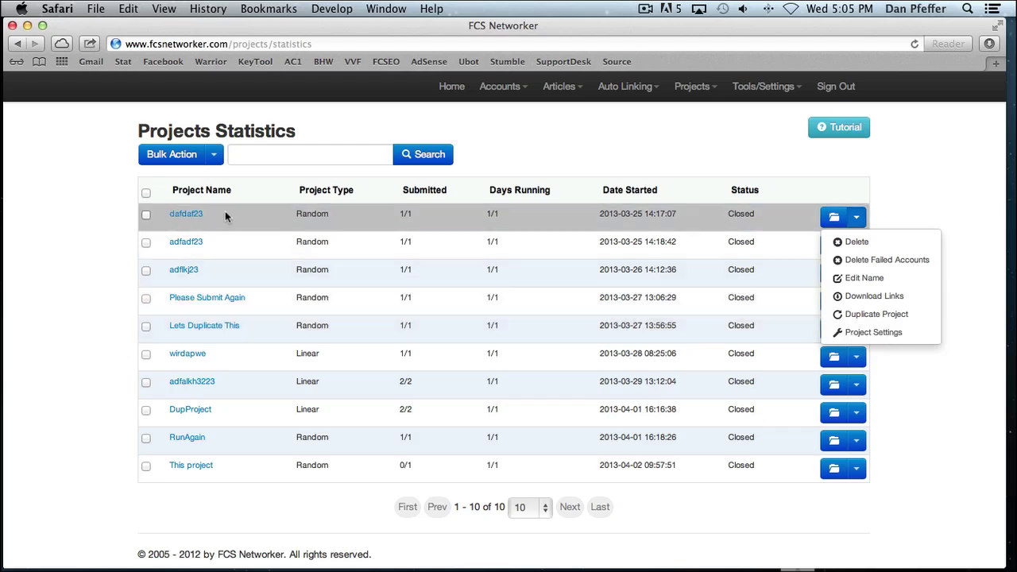
click(264, 295)
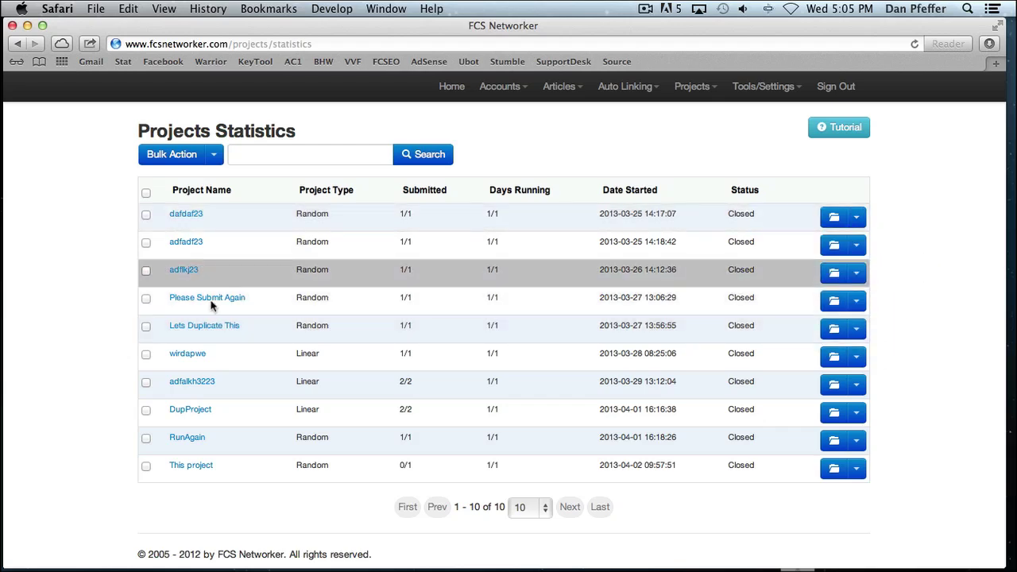
Step: View the submission details of the adfalkh3223 project, including its sites and article links, and return to the projects list
click(193, 381)
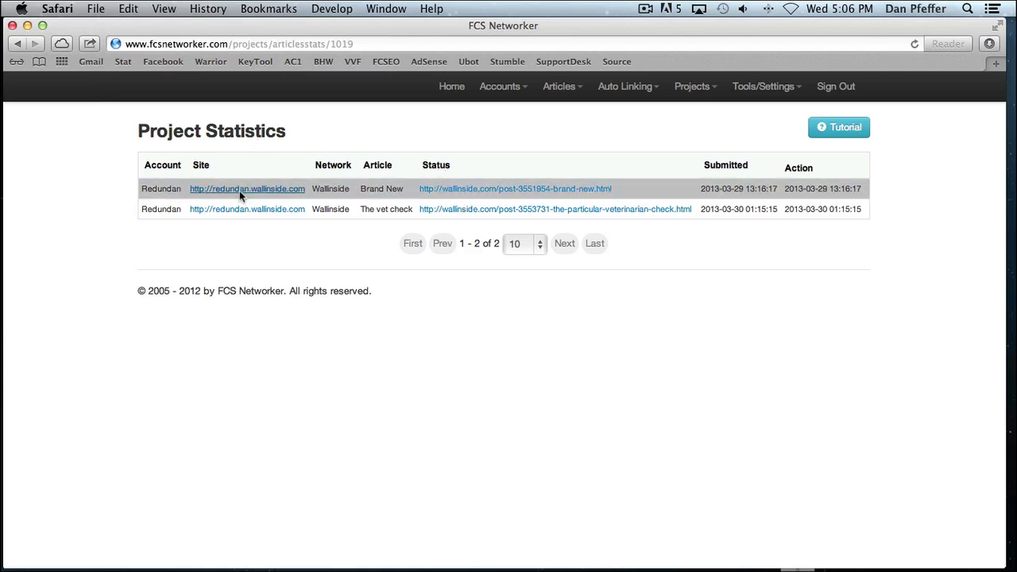
click(14, 42)
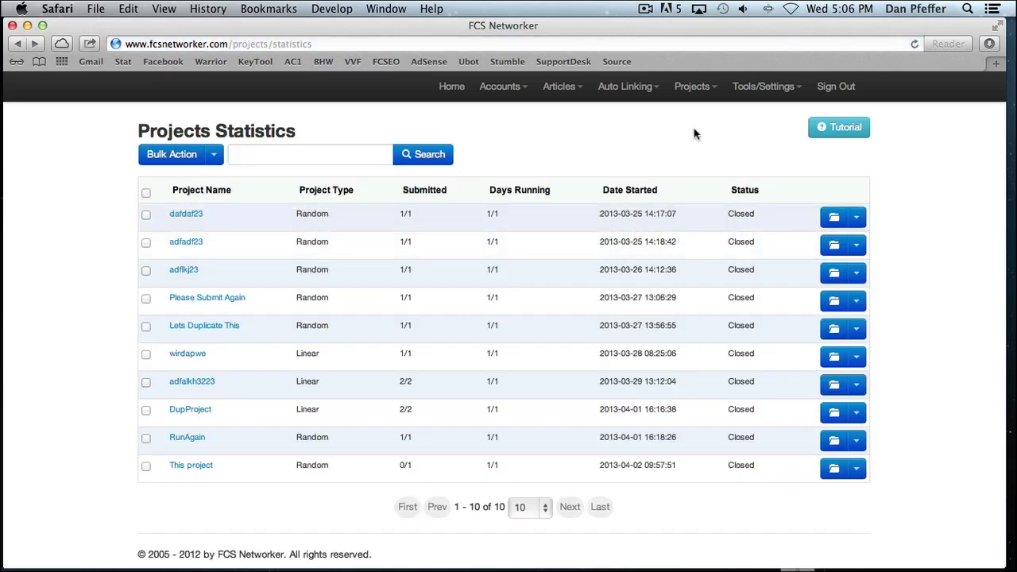
Step: Read through the Project Statistics tutorial's main and individual options, close it, and return to the home page
click(856, 132)
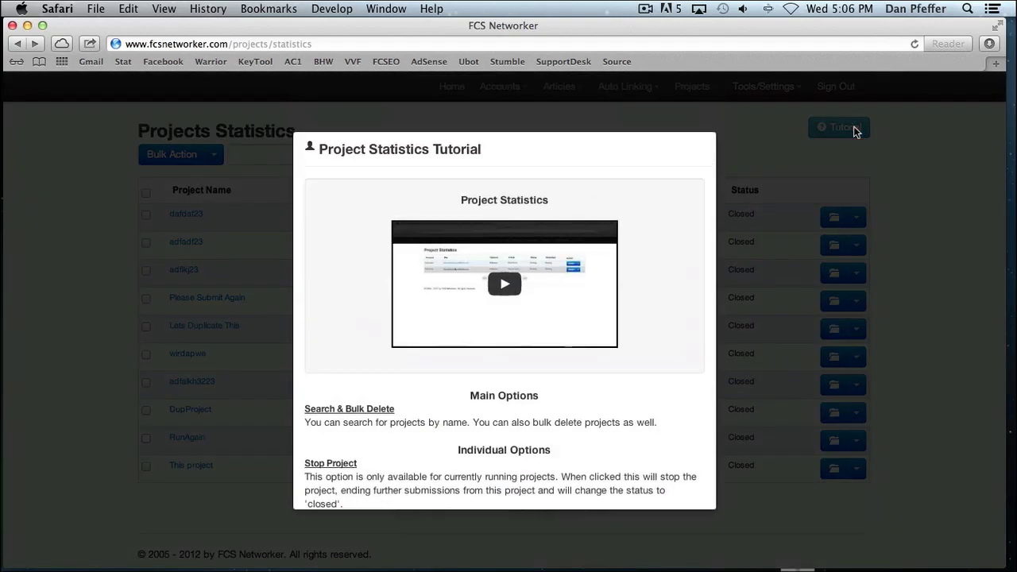
scroll(611, 287, down, 5)
scroll(610, 288, up, 3)
scroll(610, 291, up, 3)
scroll(617, 305, down, 10)
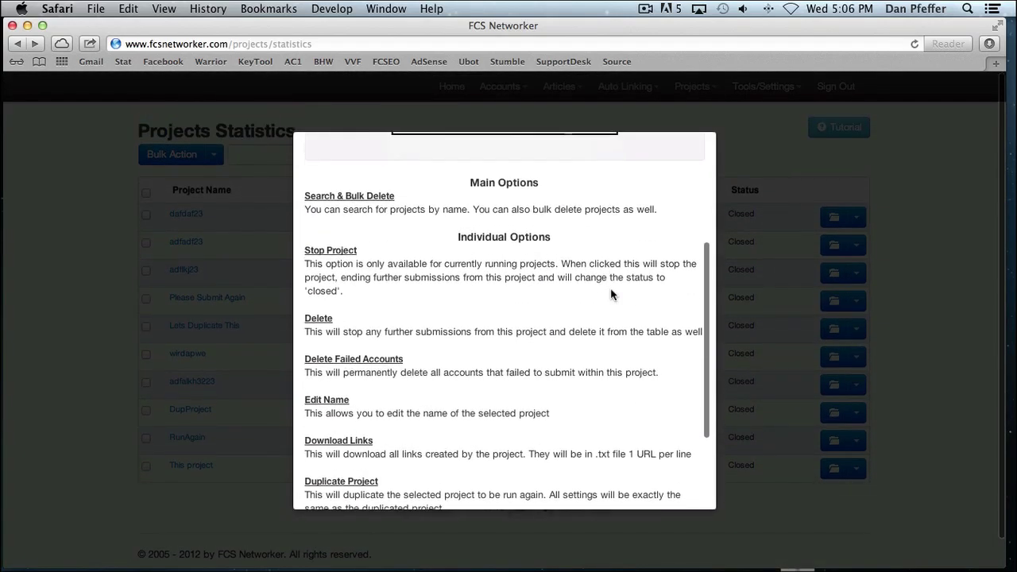
click(681, 488)
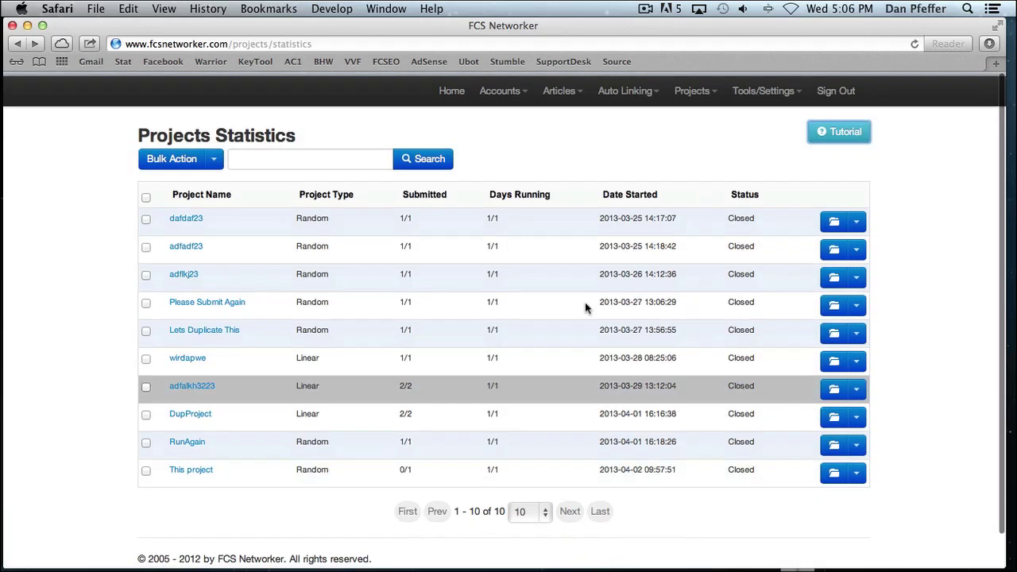
click(453, 84)
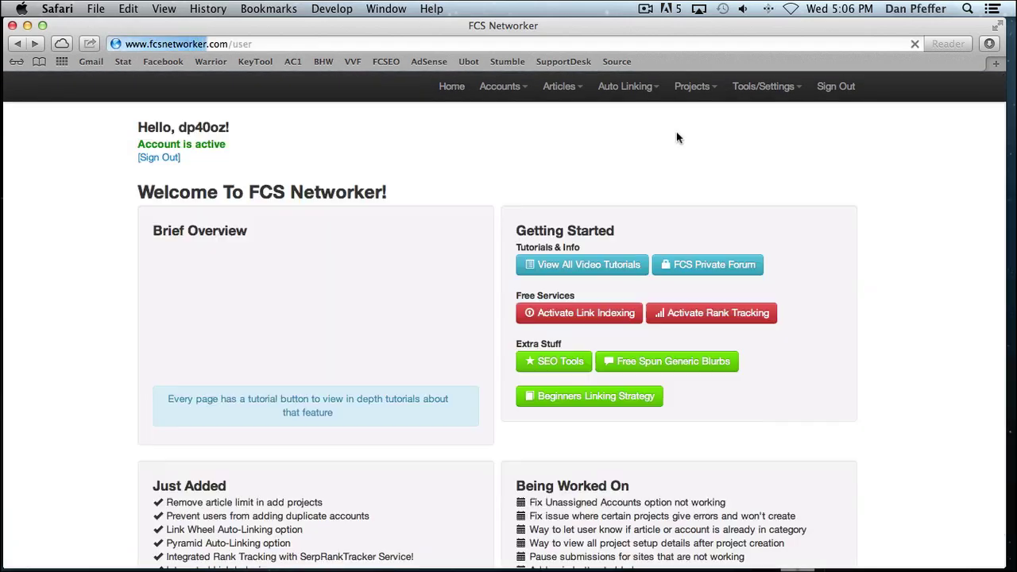